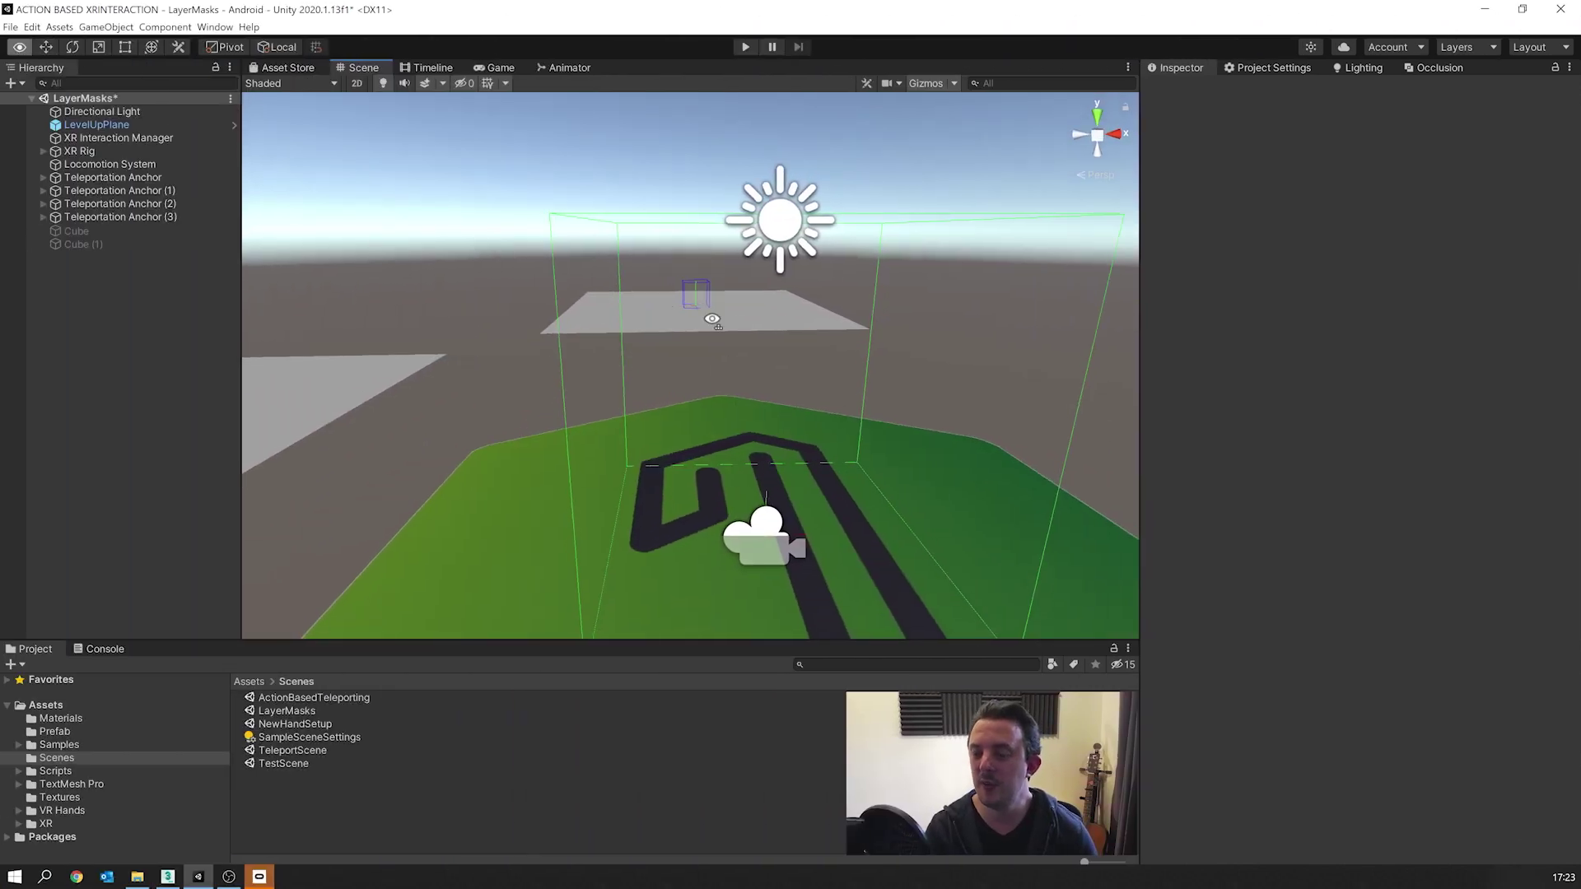
Step: Activate the inactive Cube and Cube (1) together in the scene
scroll(700, 346, down, 5)
right_drag(713, 381, 531, 412)
right_drag(875, 412, 764, 364)
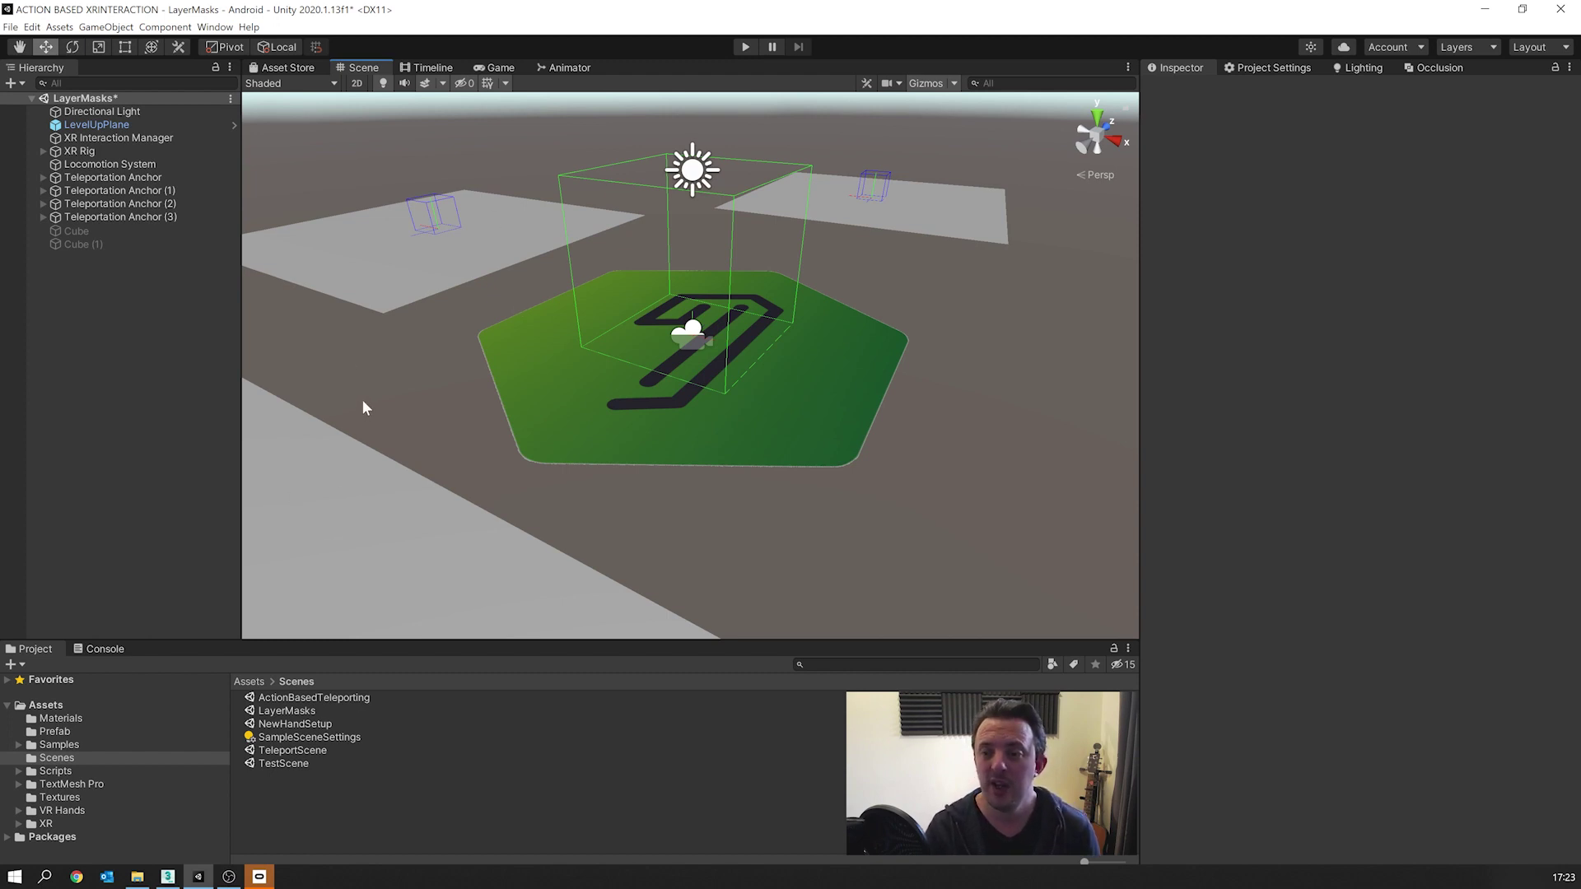
right_drag(362, 408, 926, 507)
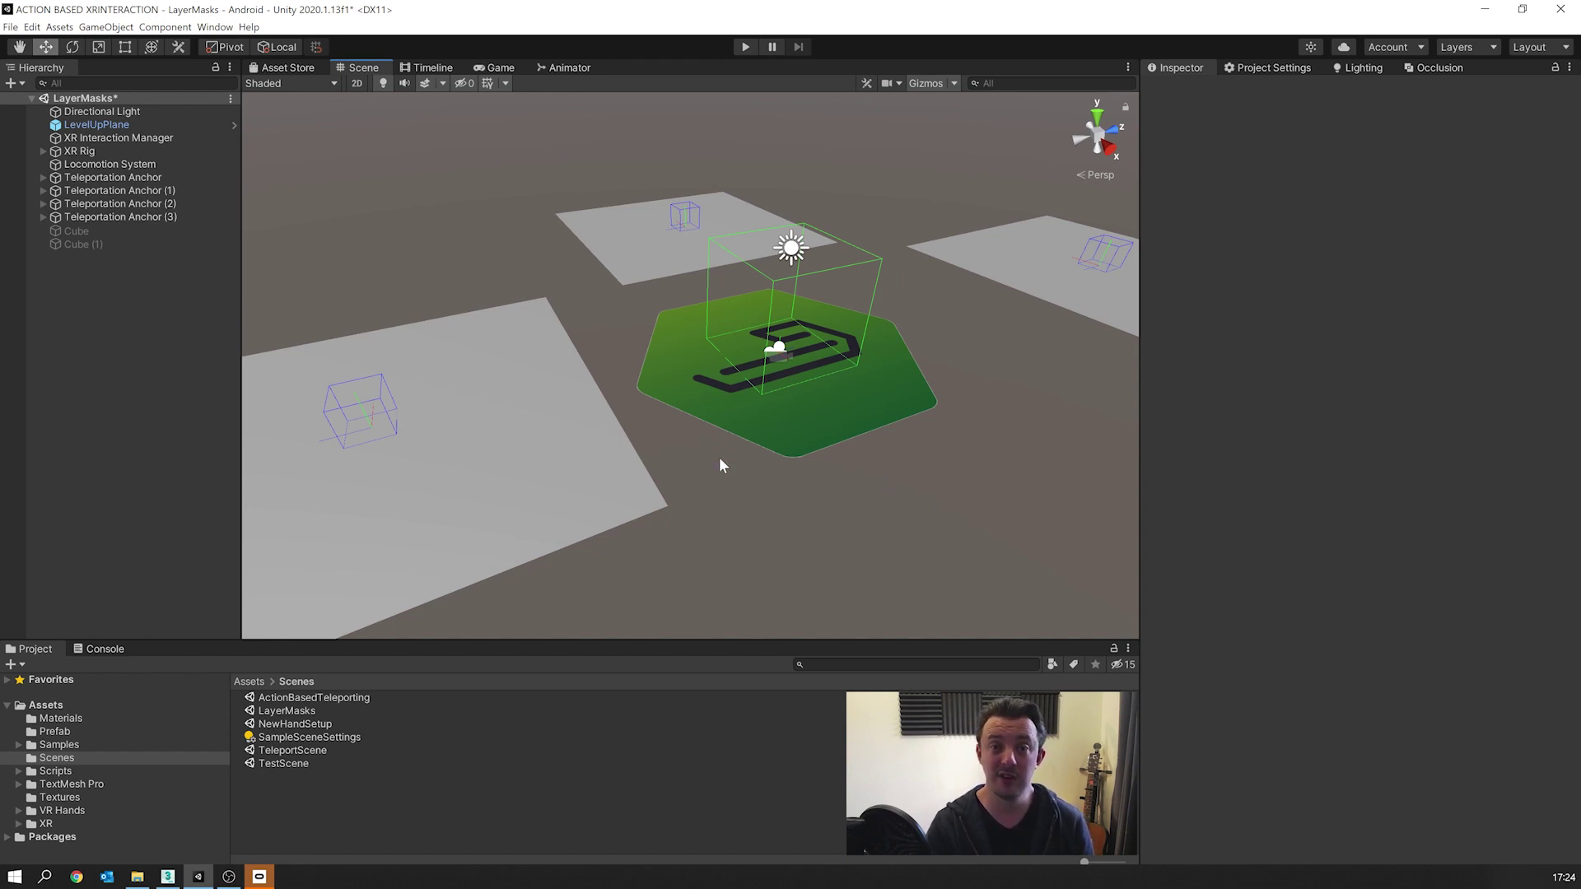
click(93, 233)
shift+click(91, 244)
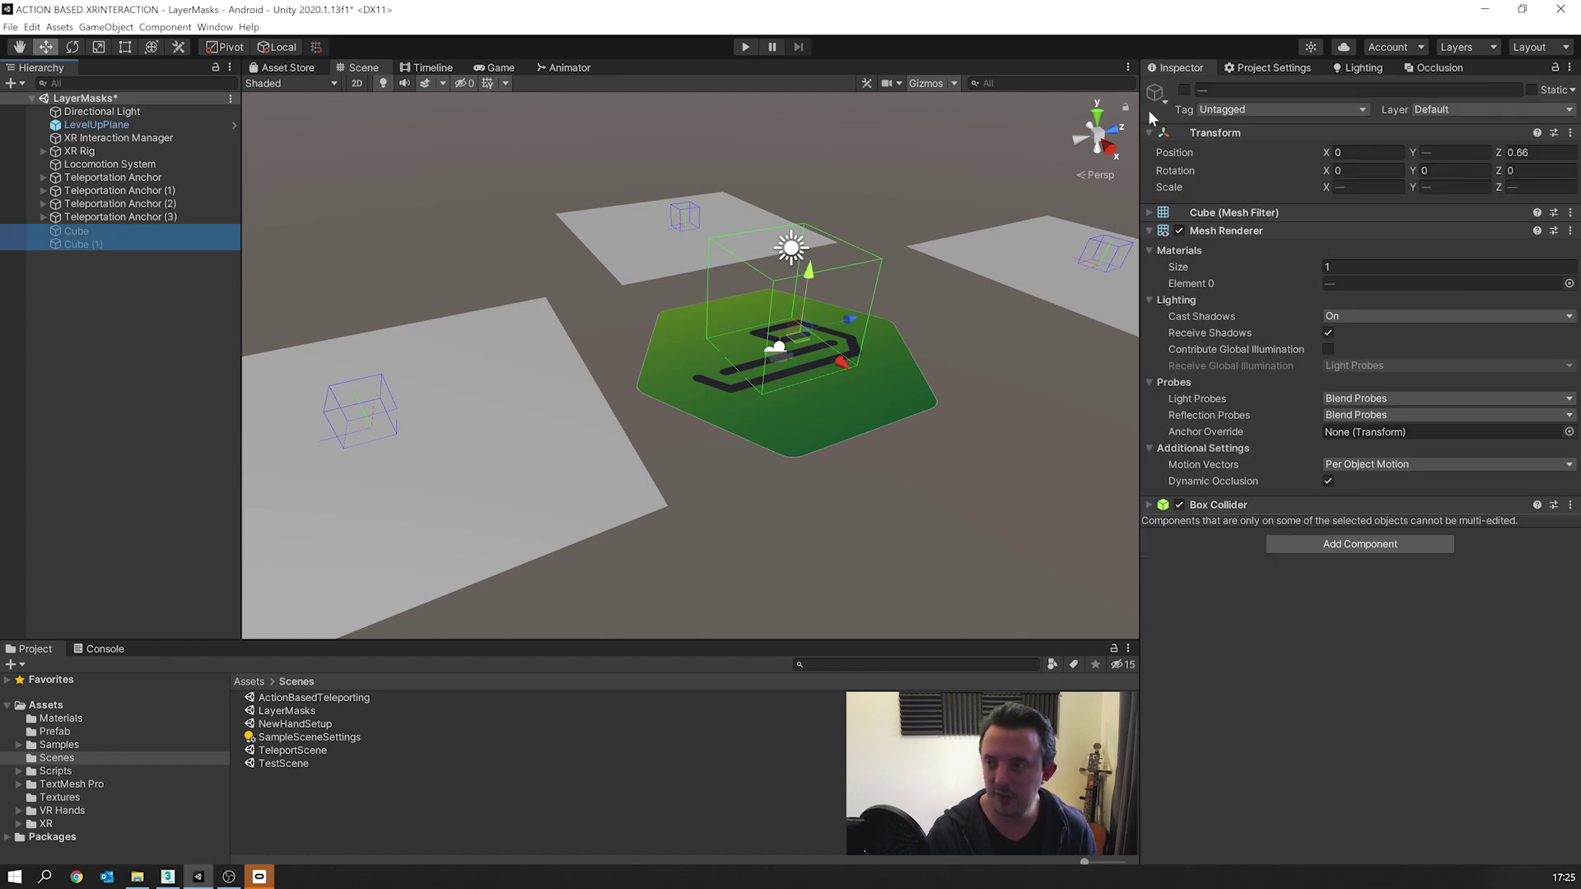
click(1184, 91)
Step: Move the small green Cube (1) down along Y onto the large grey cube
scroll(858, 354, up, 5)
middle_drag(858, 352, 714, 381)
click(758, 307)
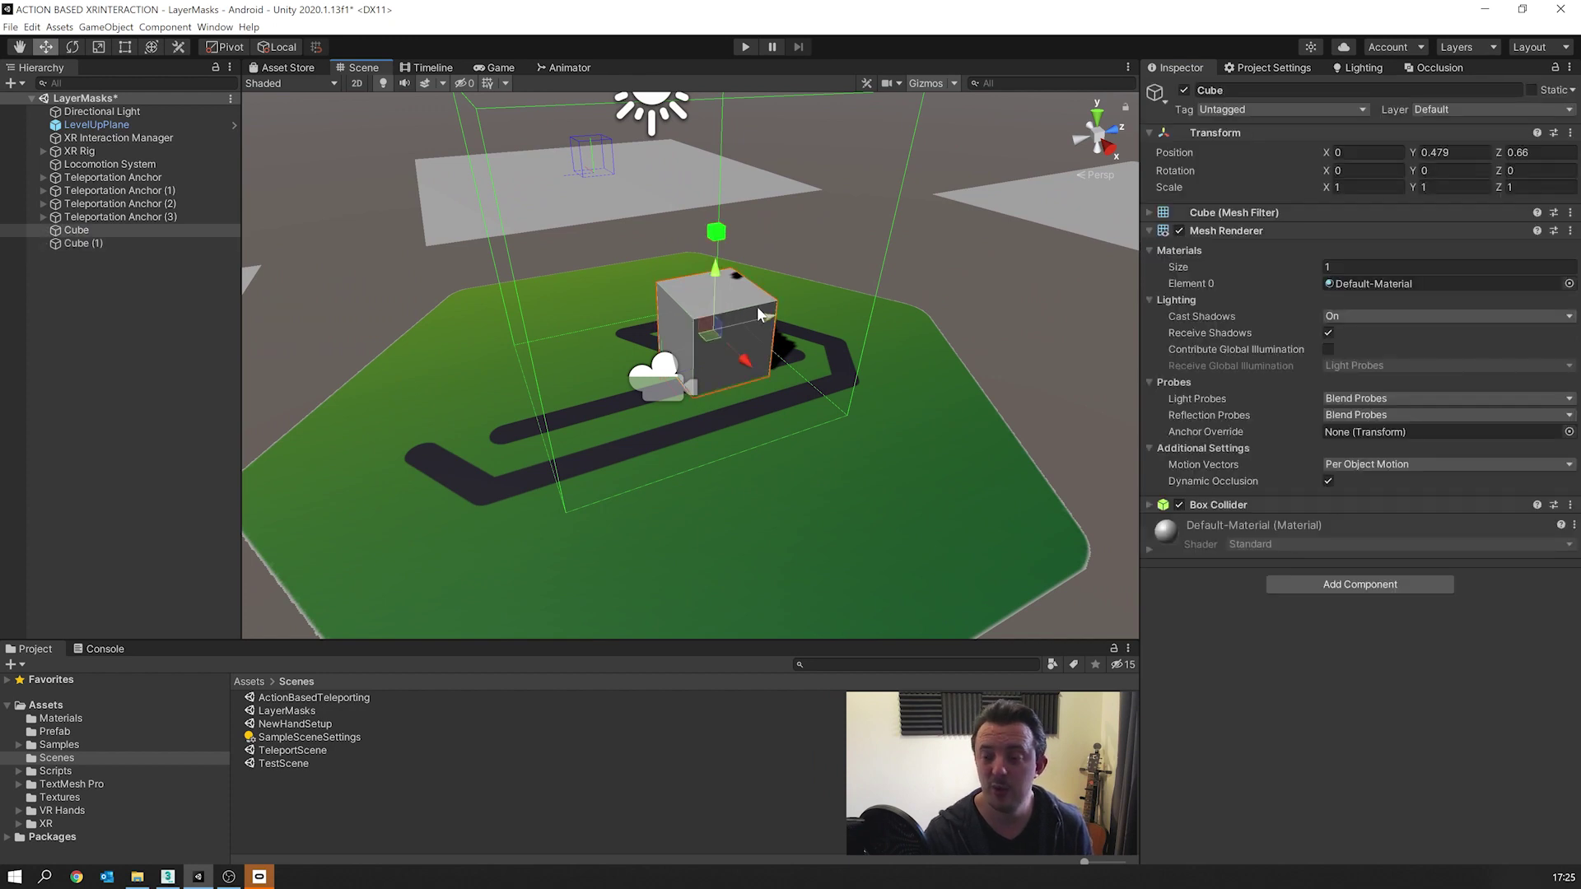
click(718, 234)
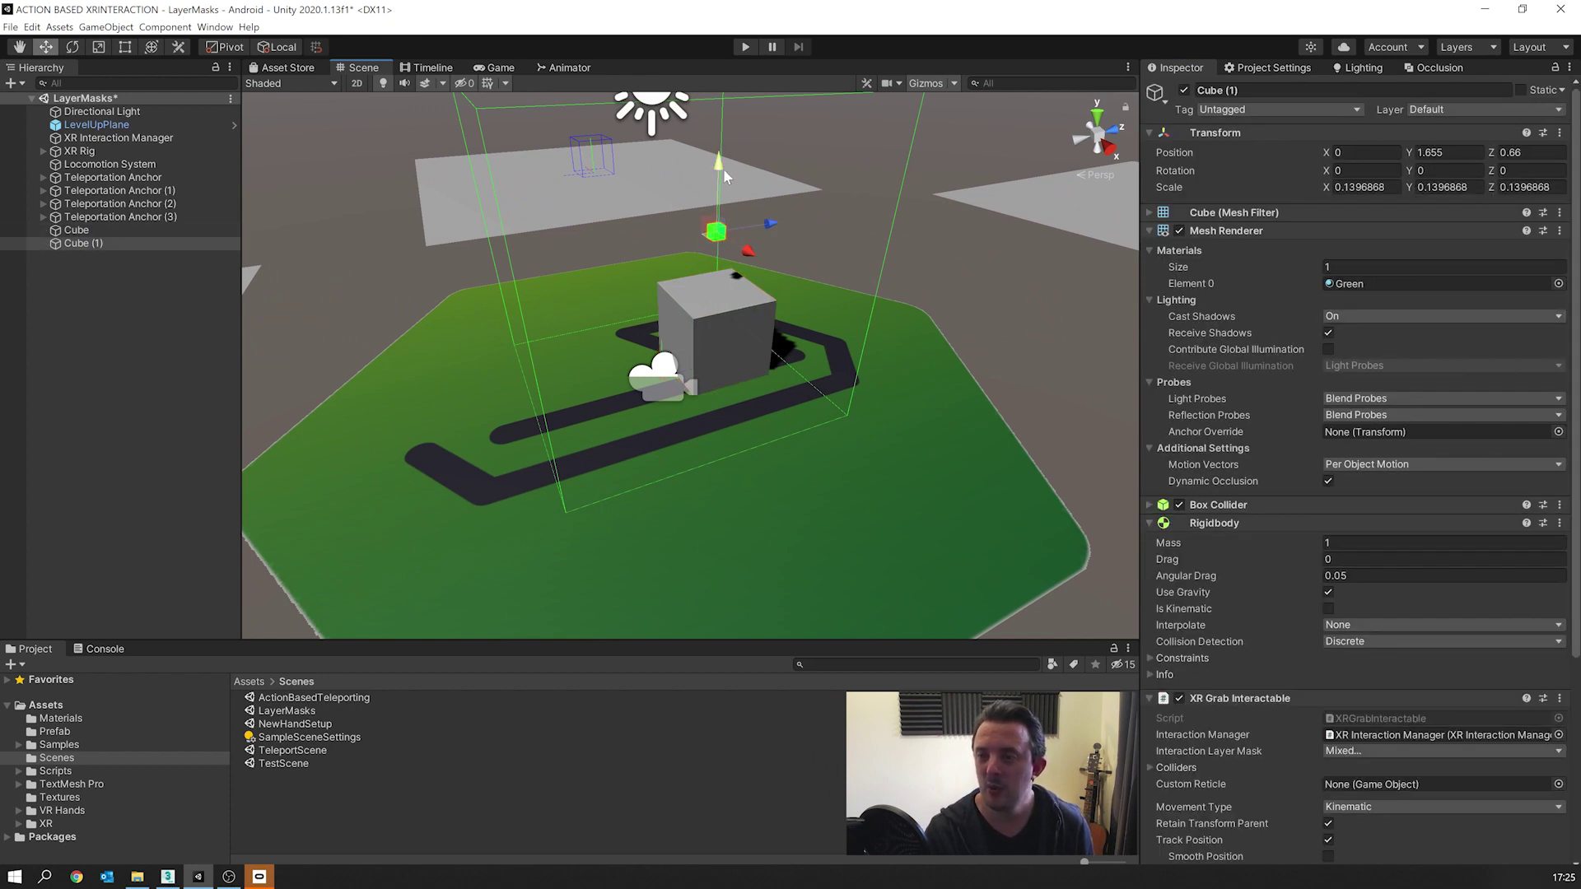
drag(716, 184, 718, 206)
scroll(1251, 501, down, 5)
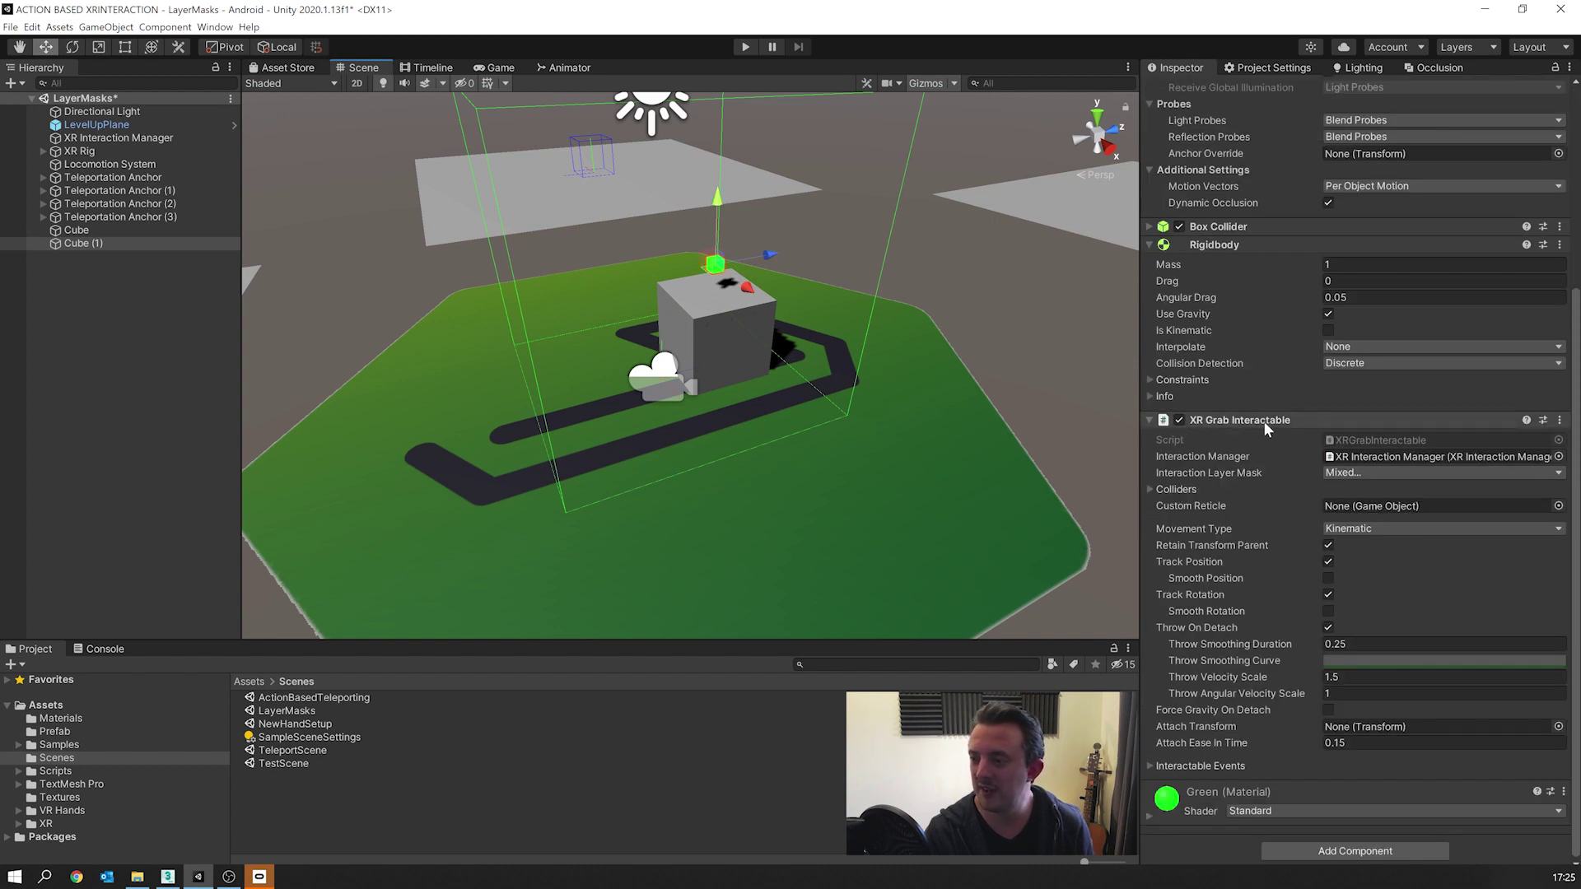
click(1012, 345)
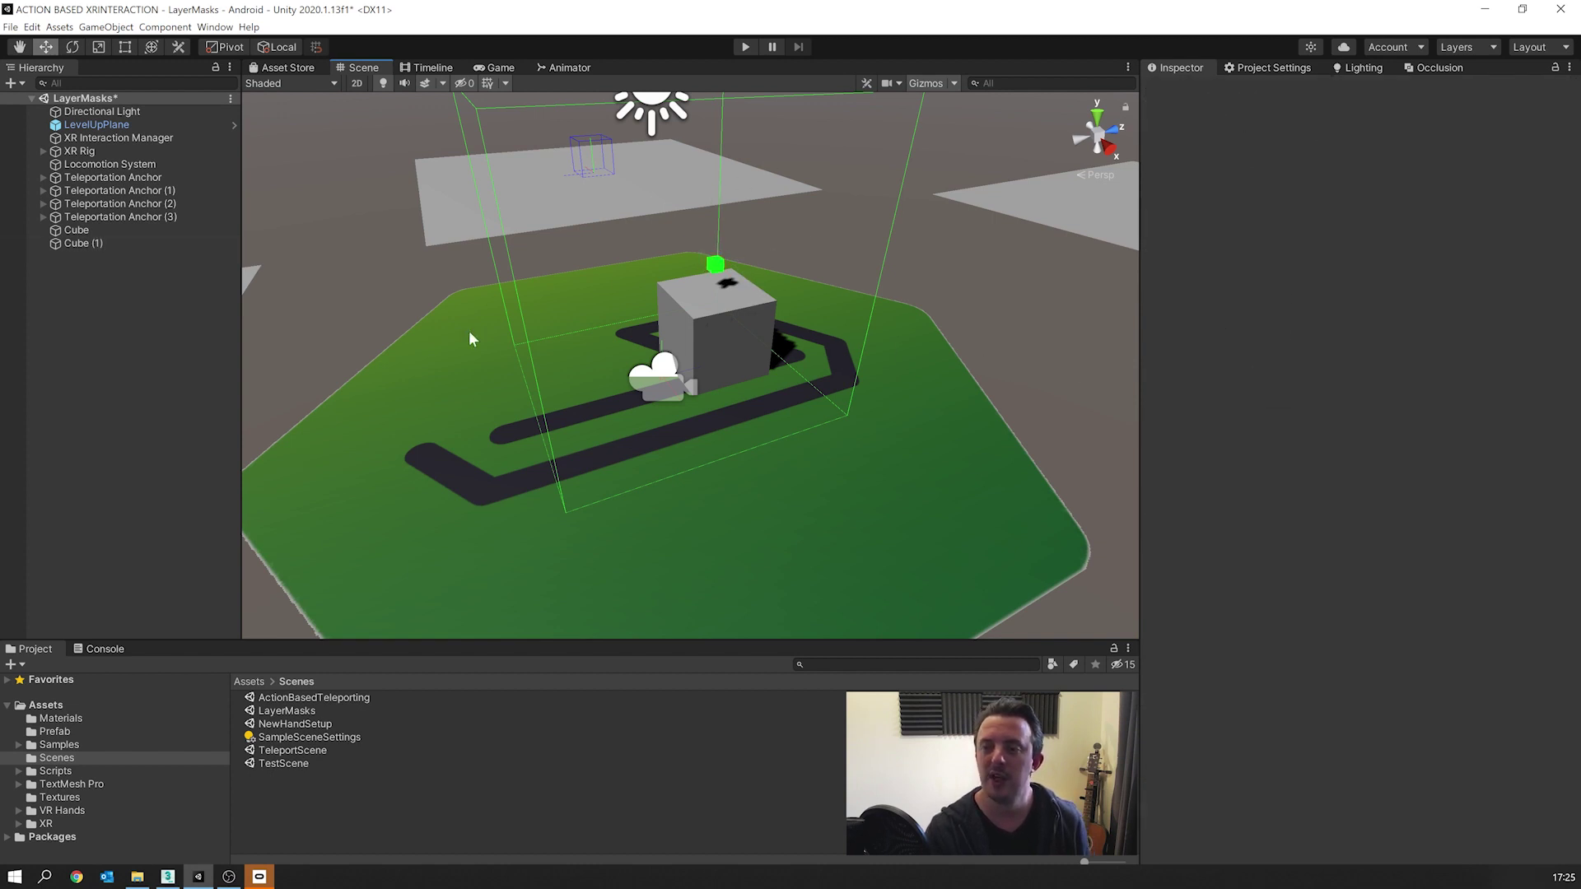
click(745, 47)
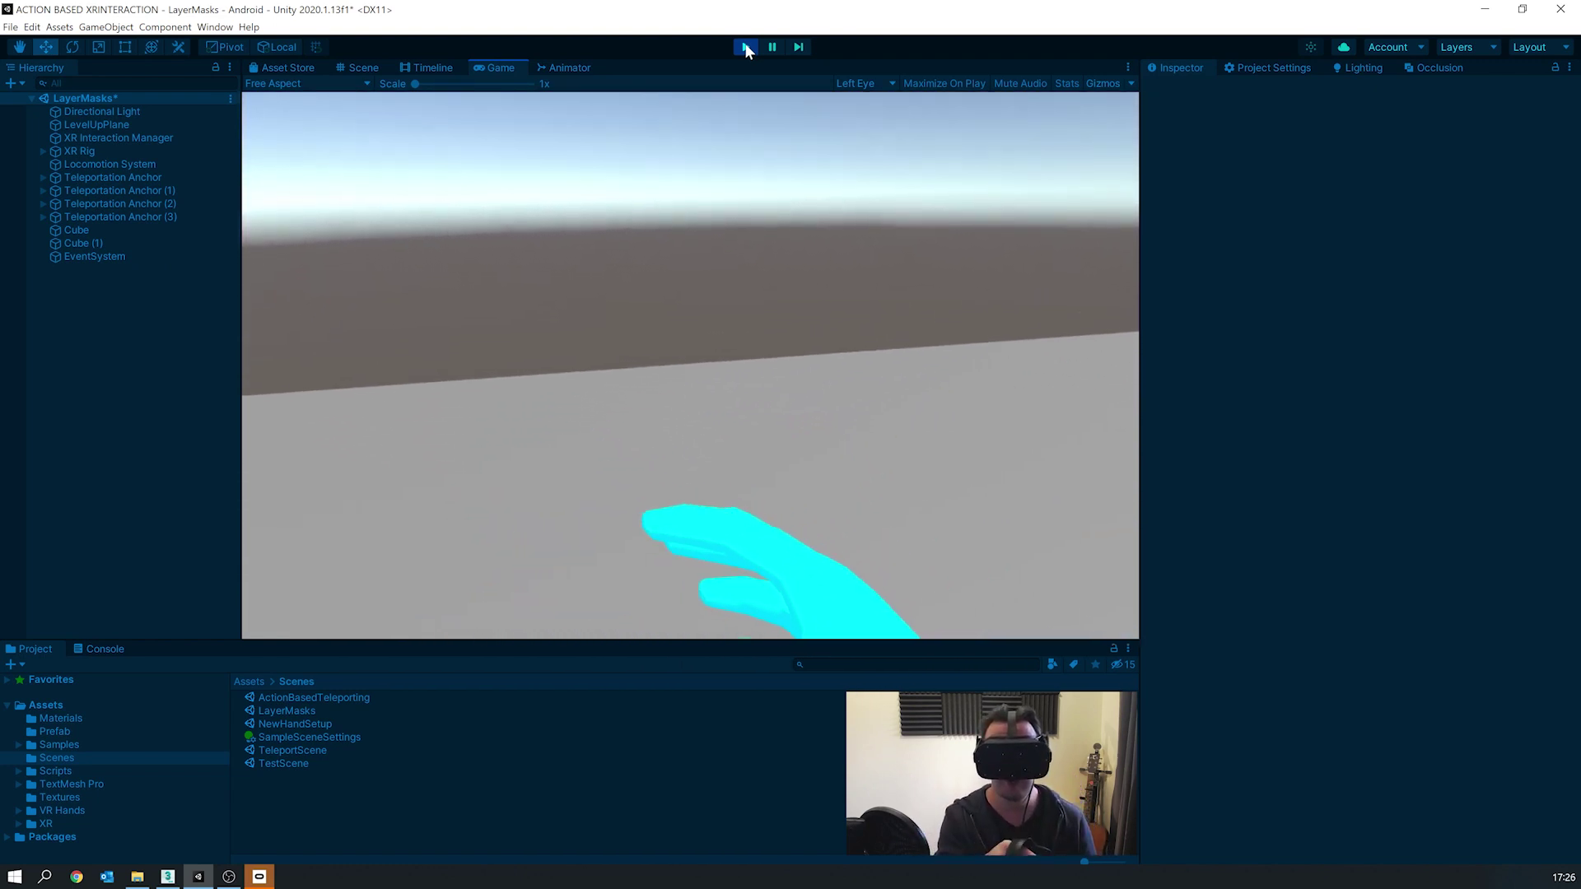
click(745, 47)
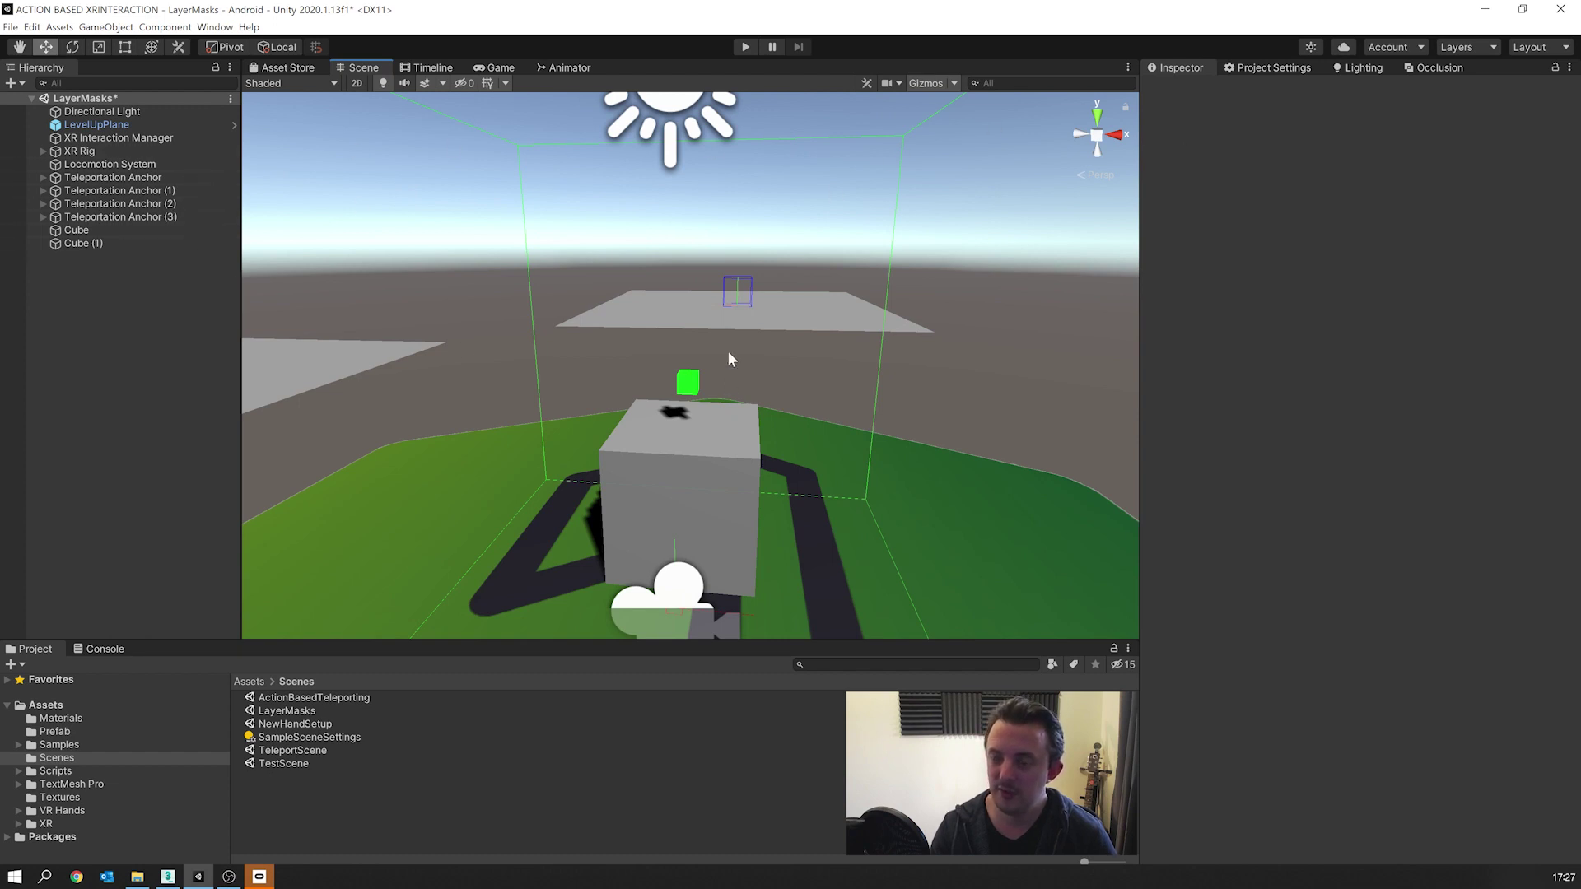
Step: Expand XR Rig > Camera Offset > RightHand and select its BaseController
right_drag(723, 349, 787, 417)
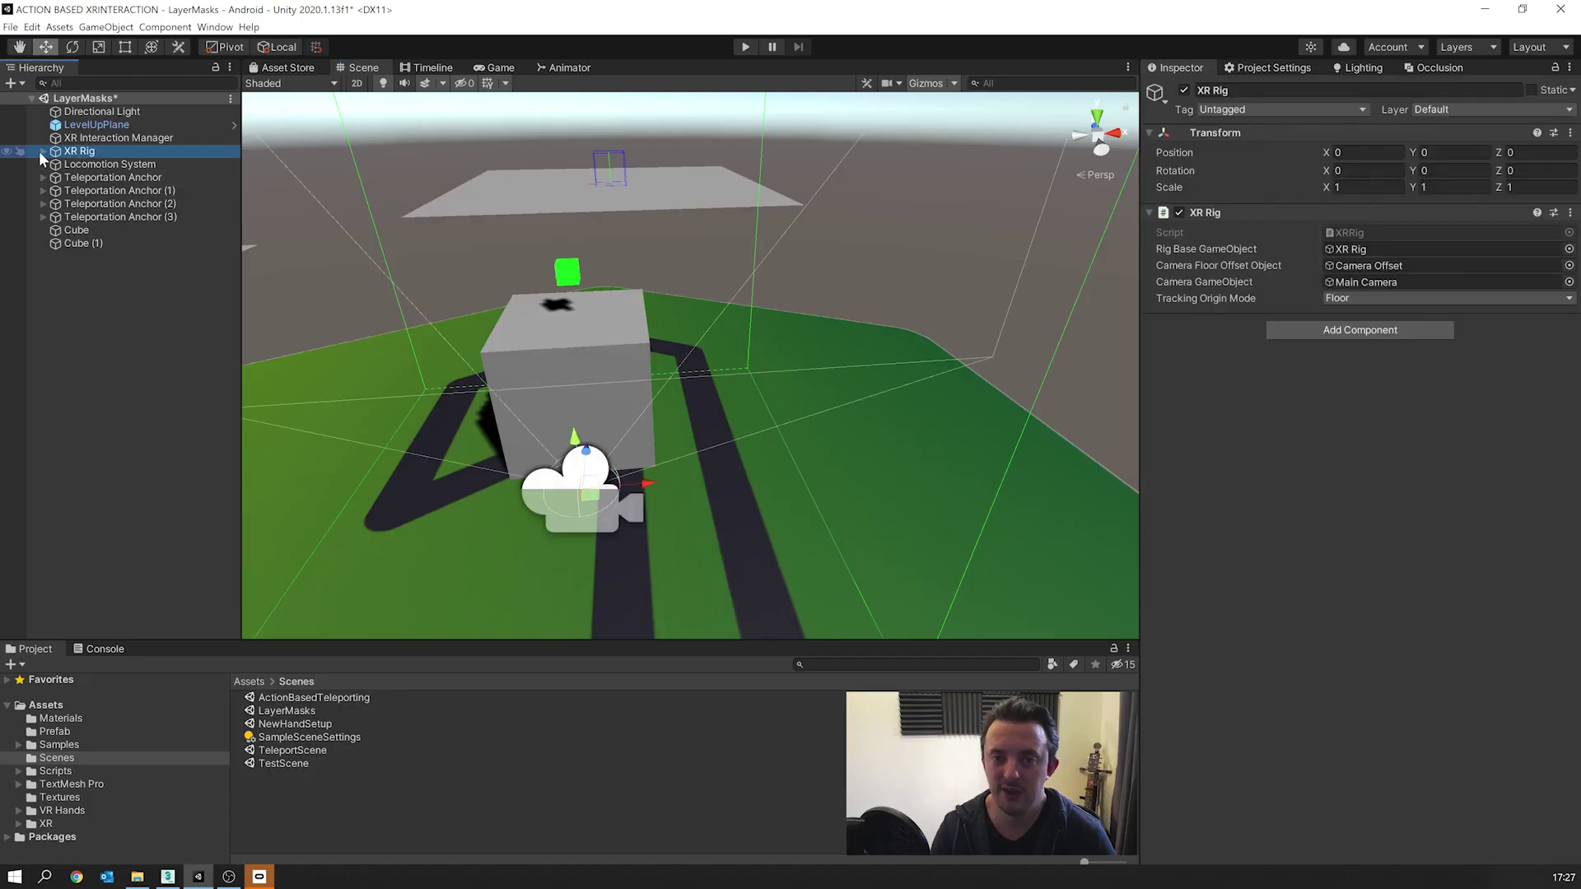
click(41, 150)
click(53, 165)
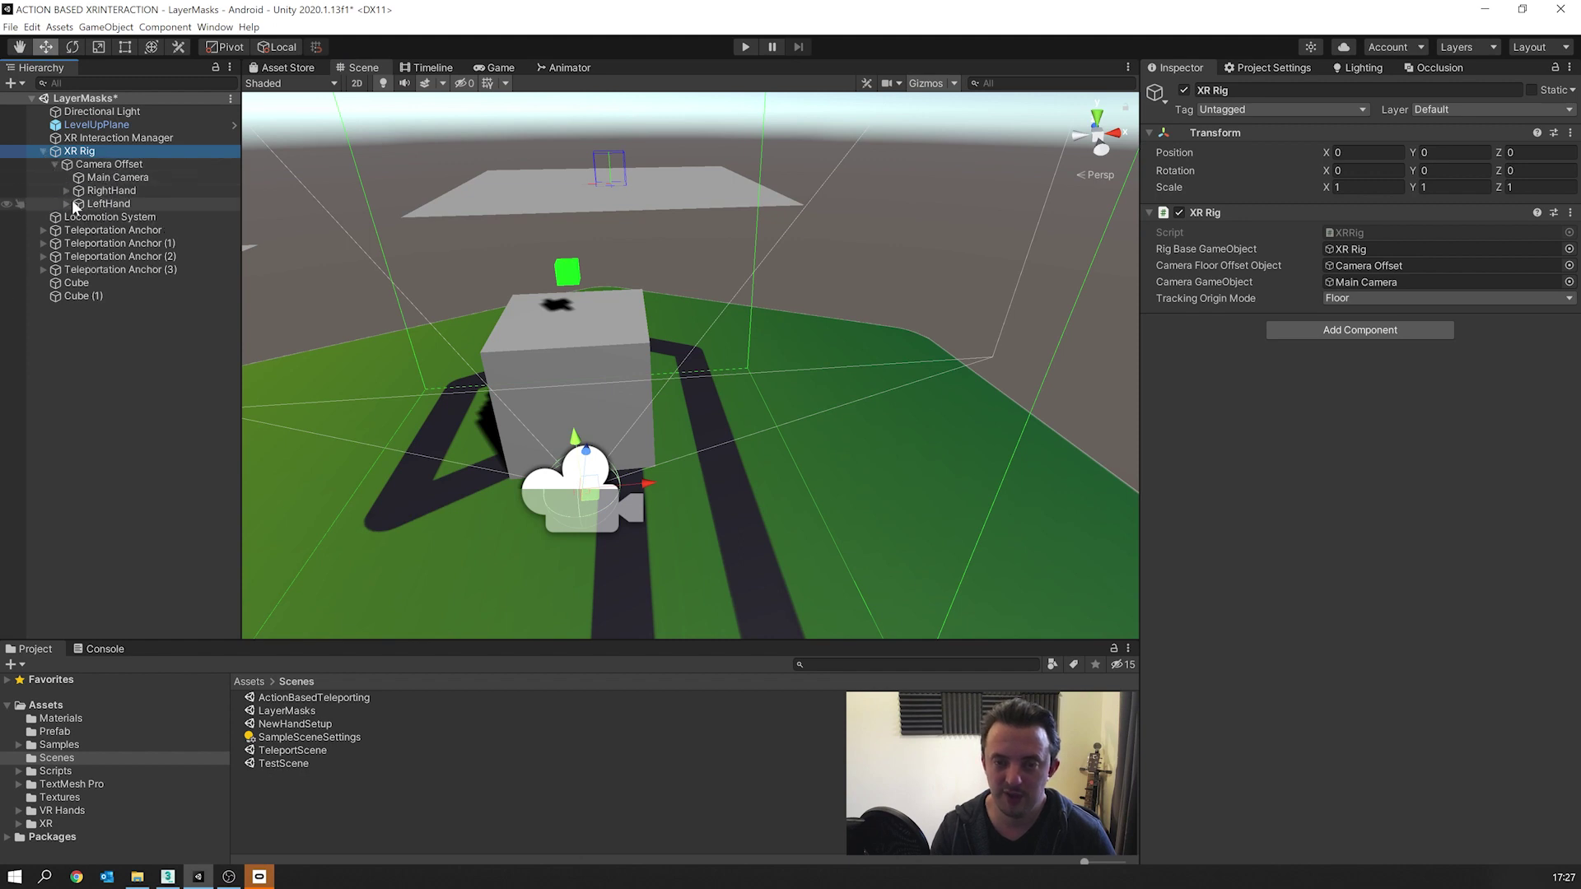
click(82, 191)
click(66, 190)
click(110, 206)
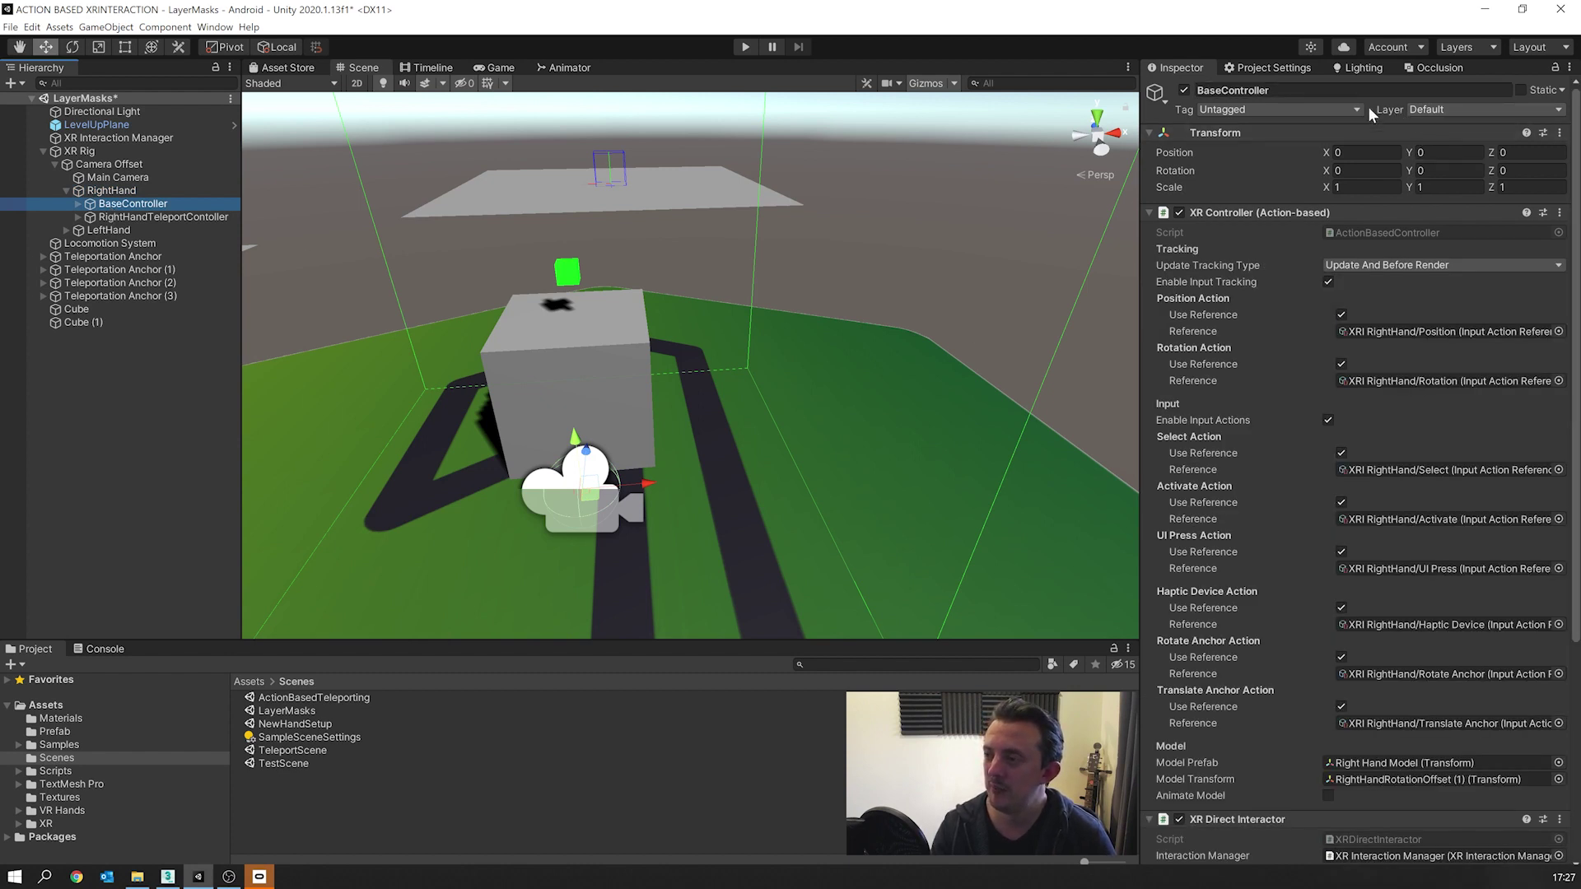
Step: In Tags & Layers, name User Layer 8 'Teleportation'
click(1460, 110)
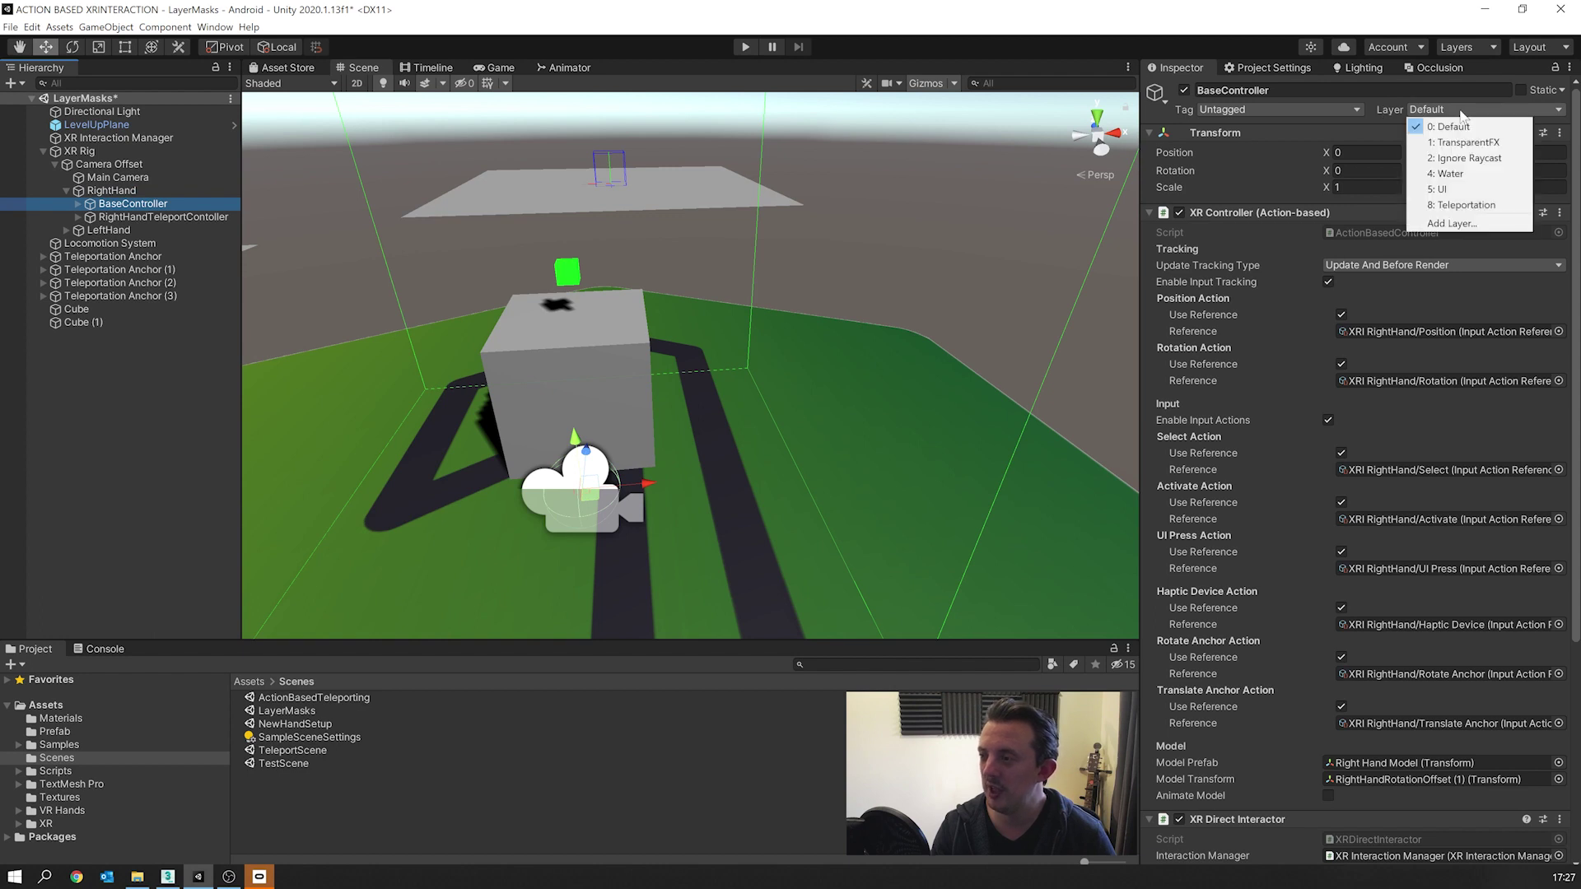
click(1451, 225)
click(1415, 314)
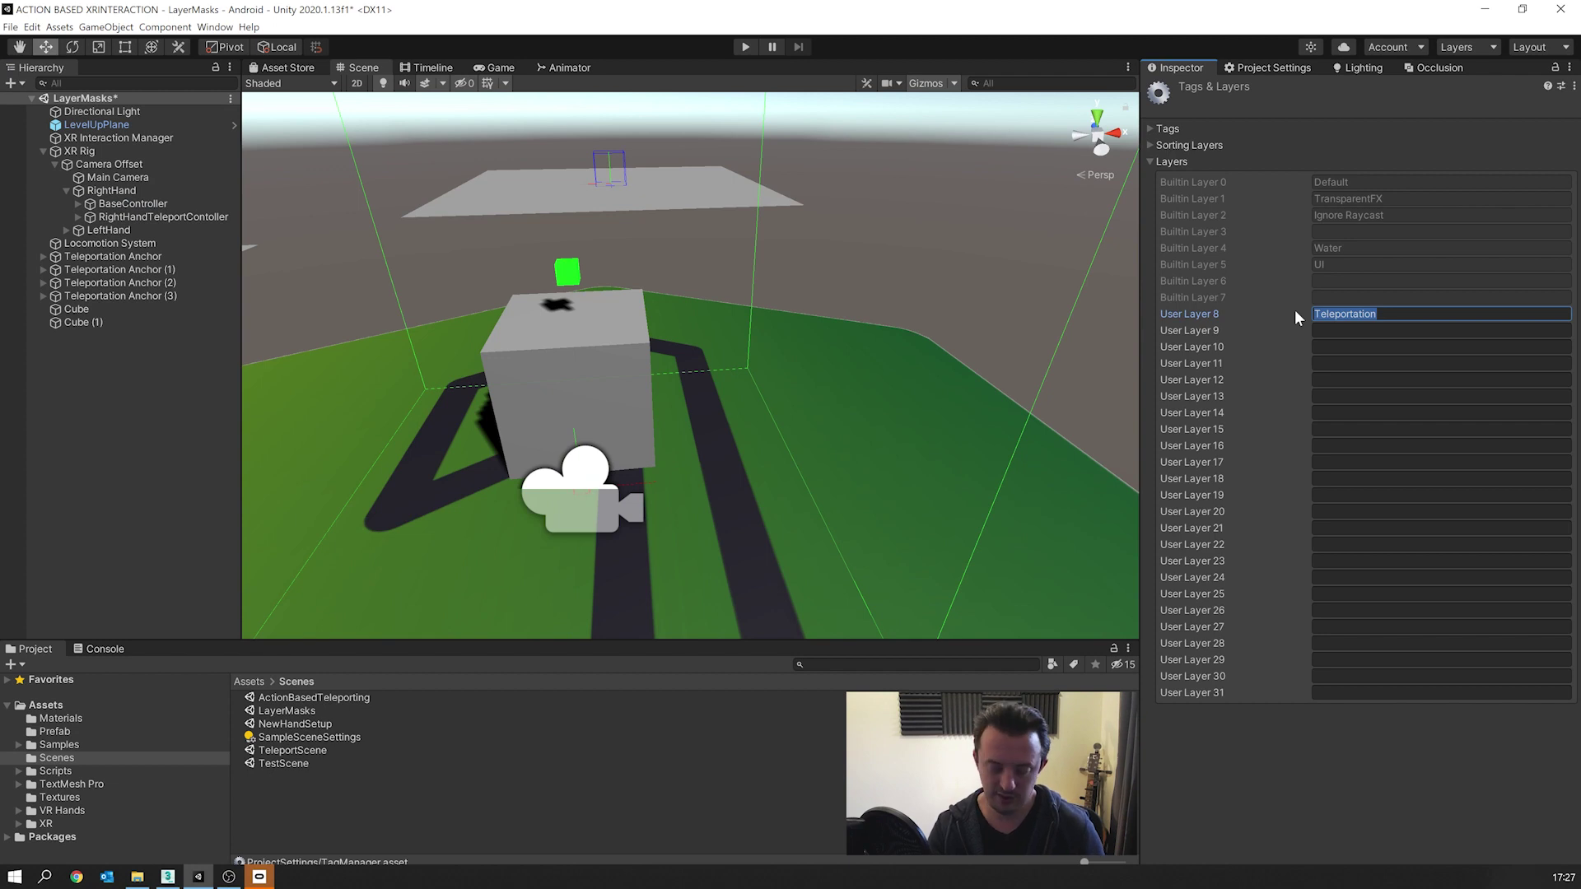
key(BackSpace)
key(BackSpace)
key(BackSpace)
key(BackSpace)
key(BackSpace)
key(BackSpace)
key(BackSpace)
key(BackSpace)
key(BackSpace)
key(BackSpace)
key(BackSpace)
key(BackSpace)
key(BackSpace)
click(1410, 380)
key(shift+Tab)
key(shift+Tab)
key(shift+Tab)
key(shift+Tab)
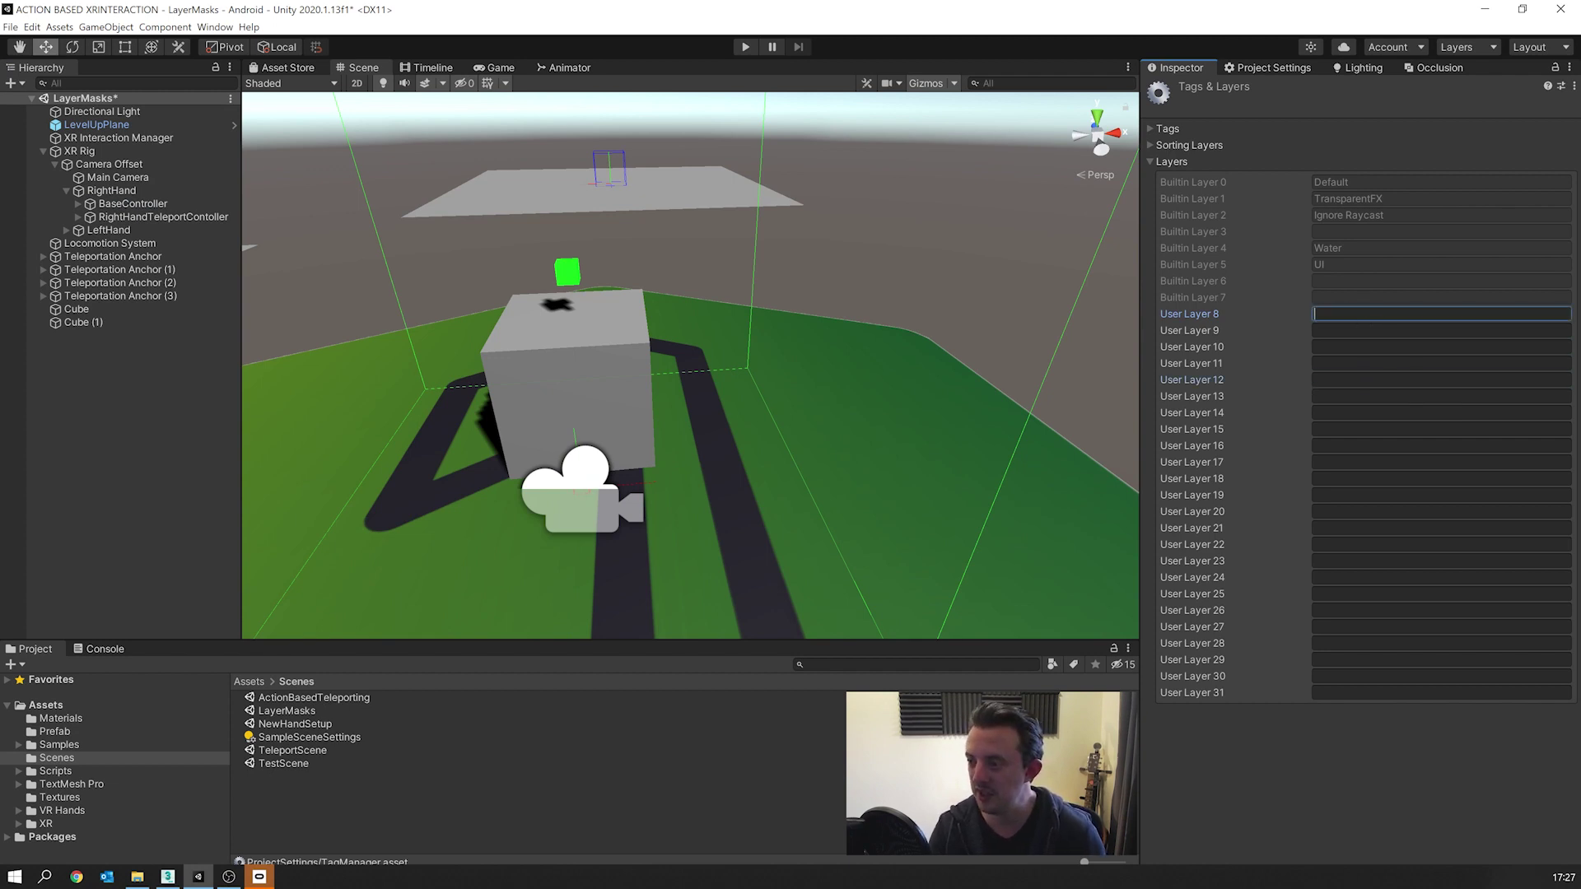
text(Teleportation)
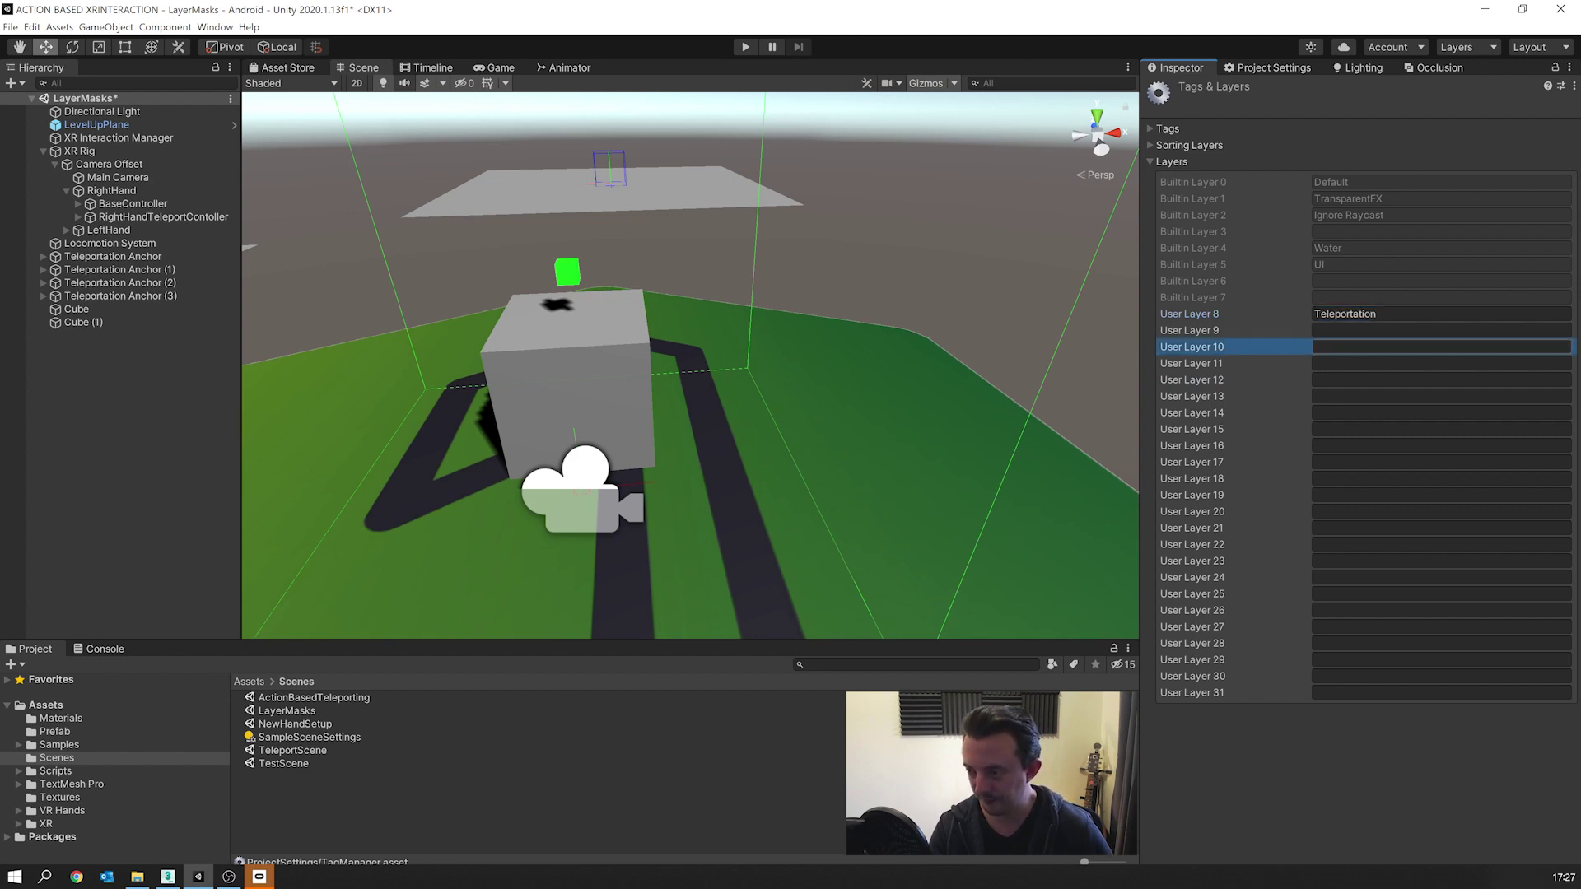
key(ctrl+a)
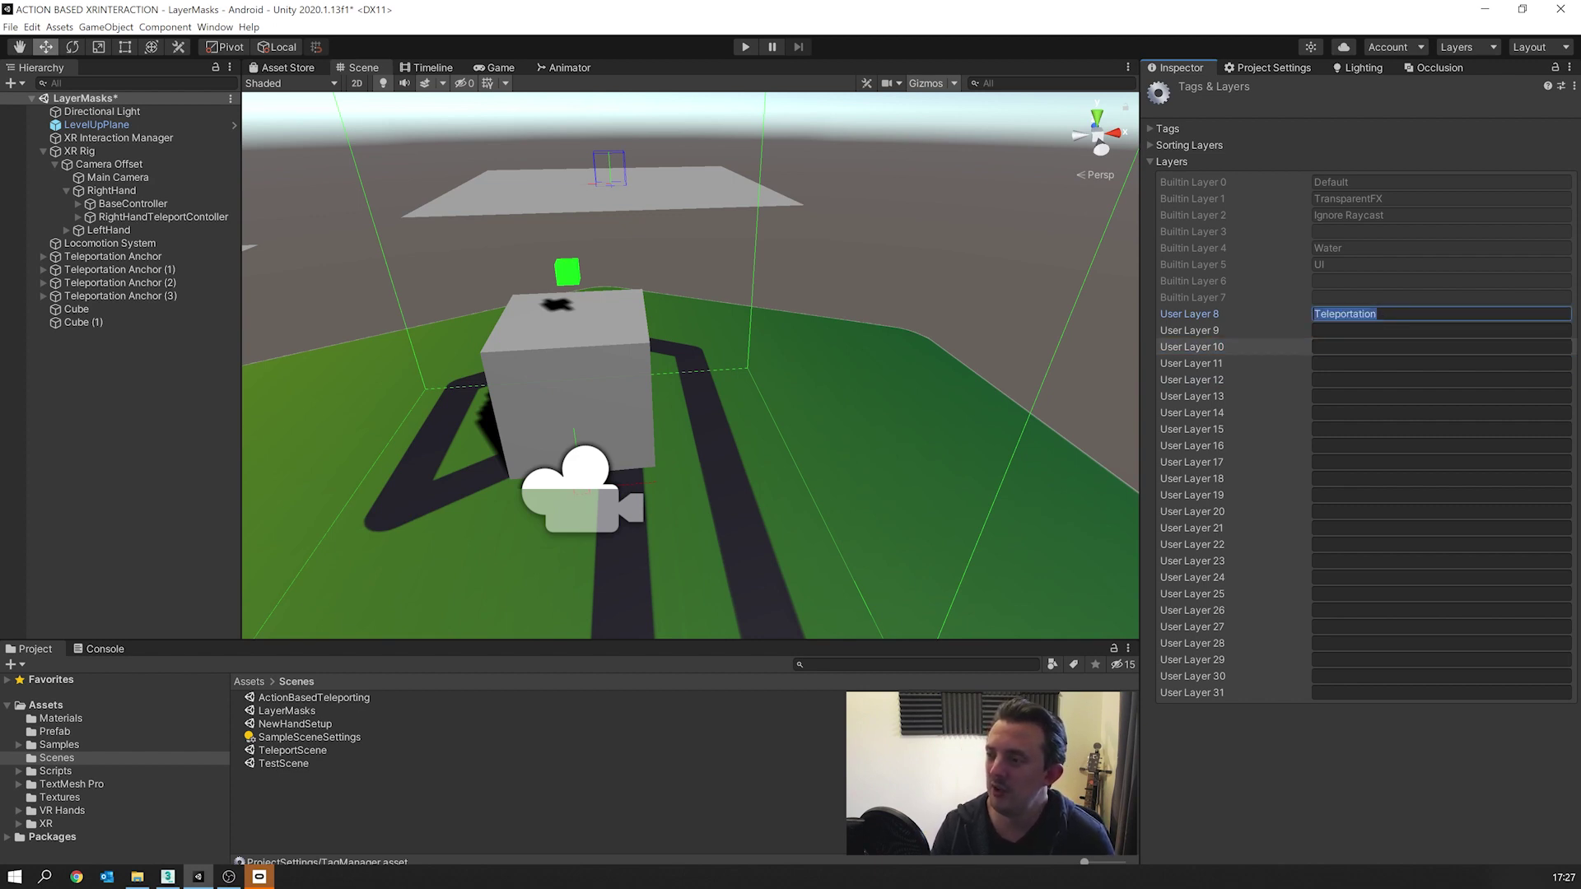
Step: Untick Teleportation in the right BaseController's Interaction Layer Mask, leaving it Mixed
click(113, 204)
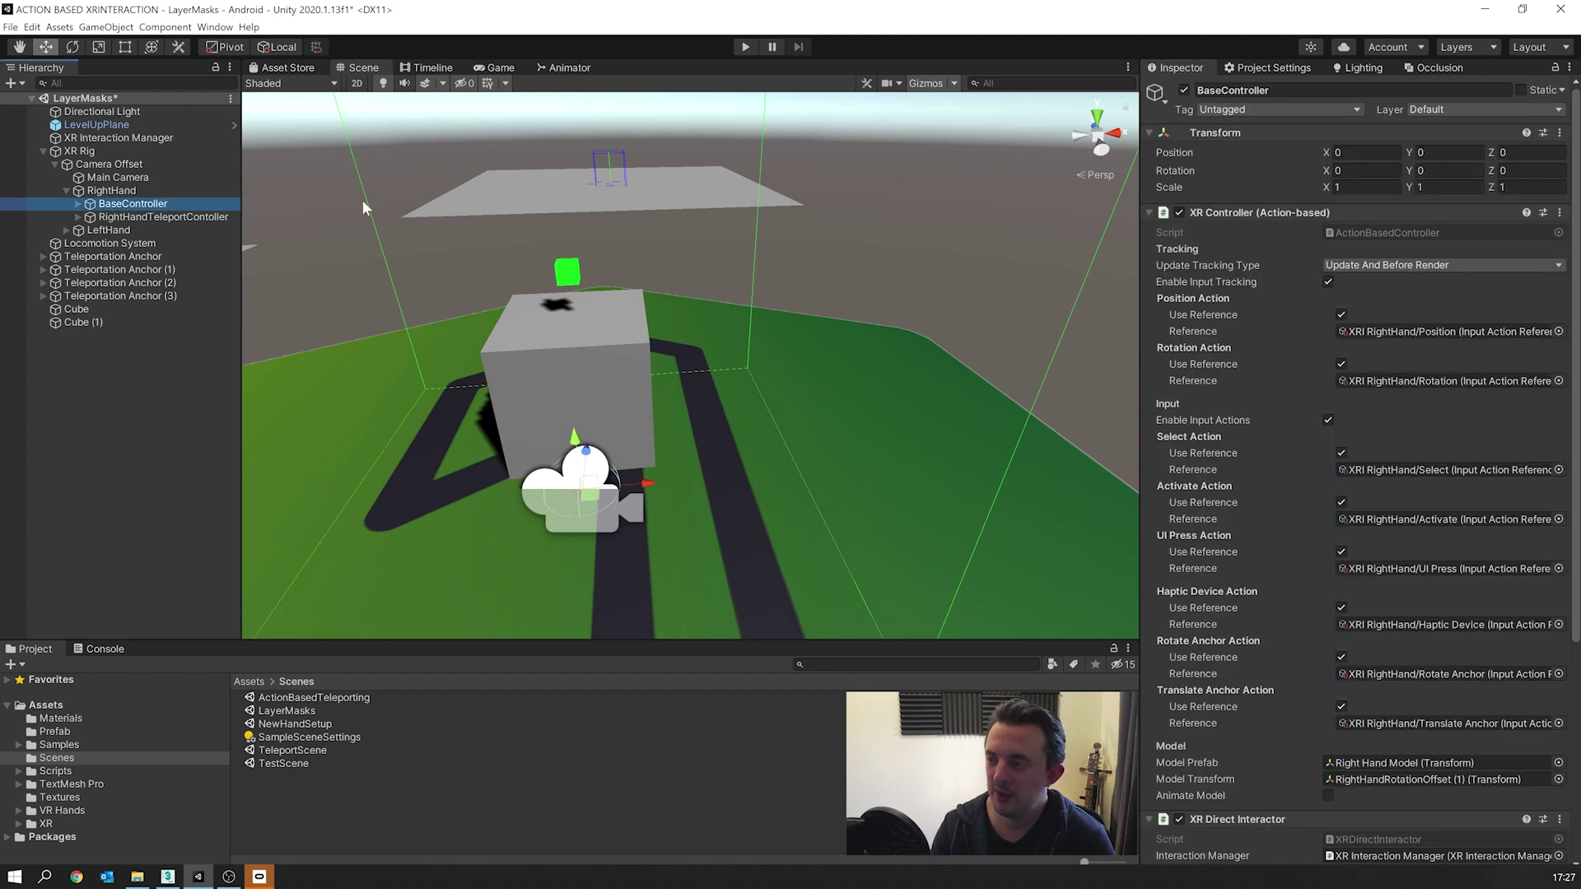
click(1209, 213)
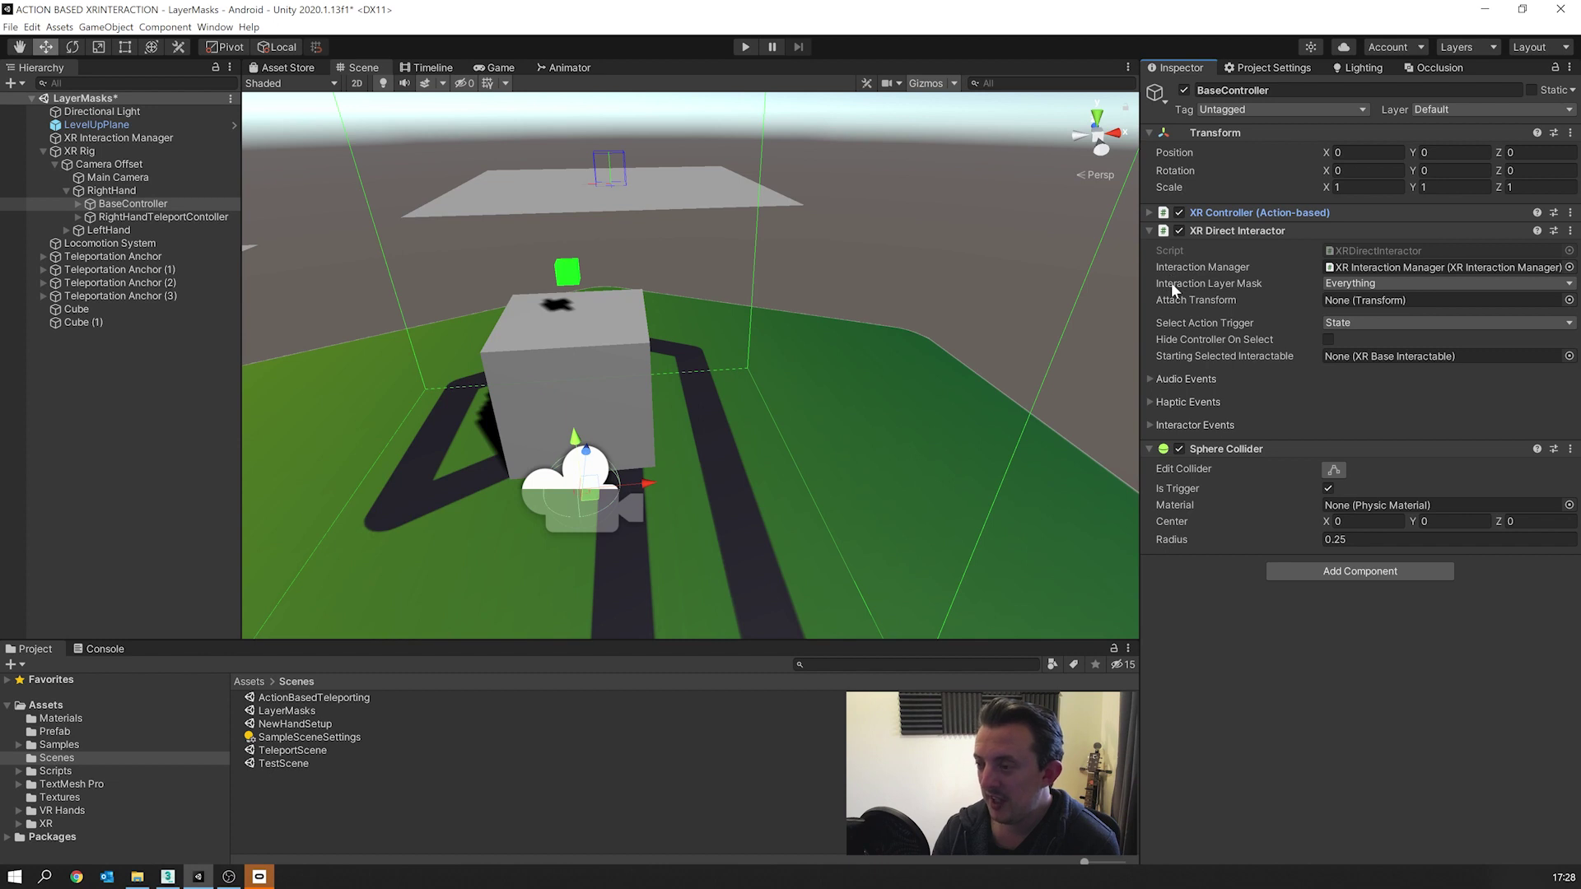
mouse_move(1237, 283)
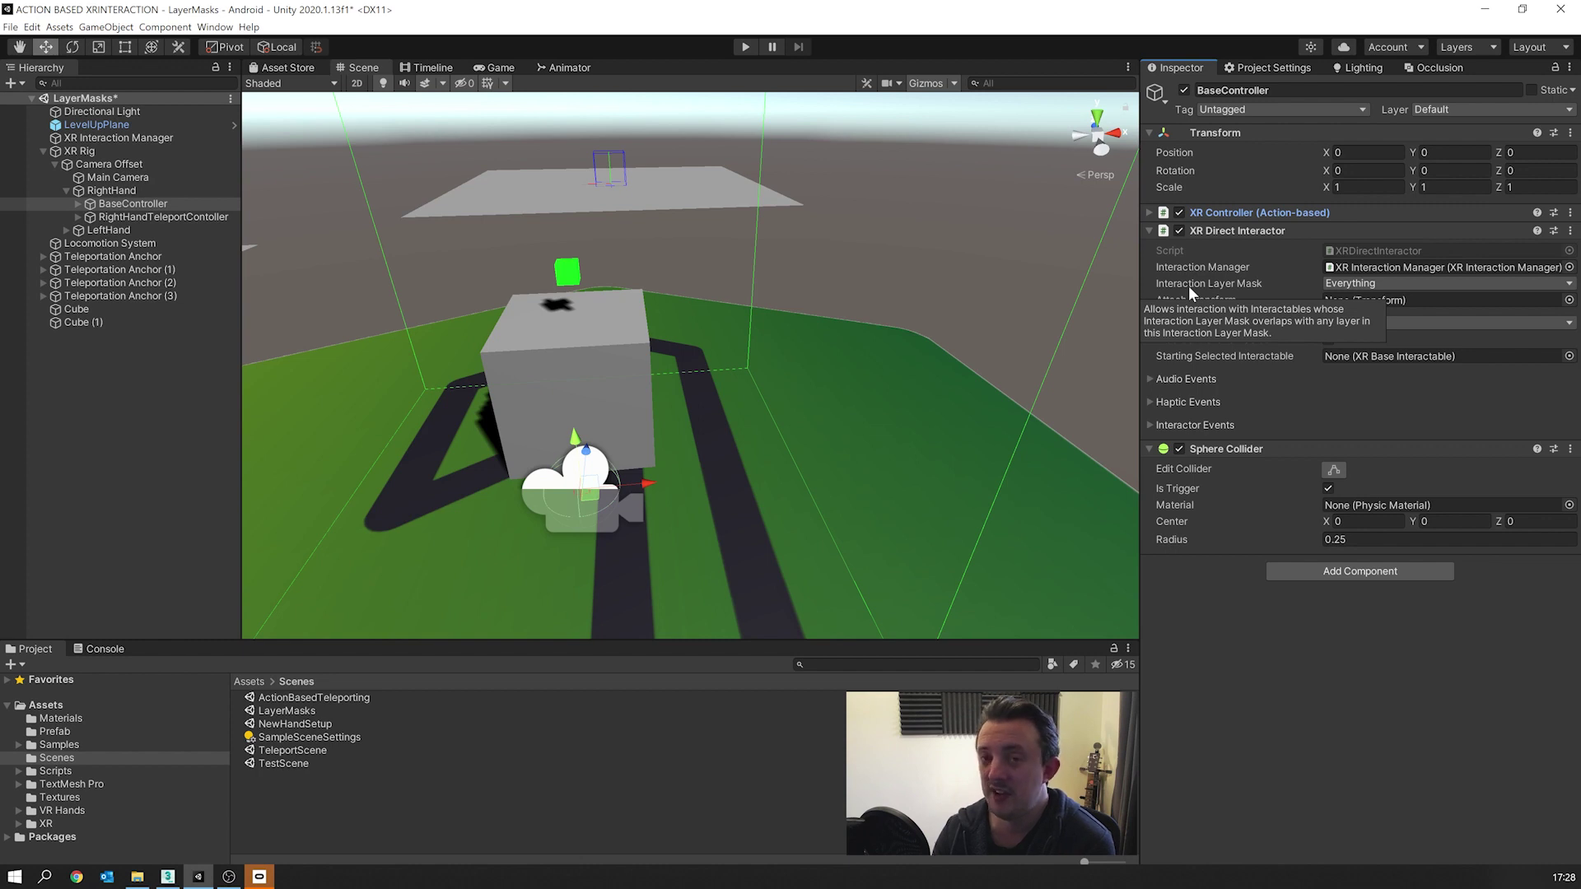
click(1400, 283)
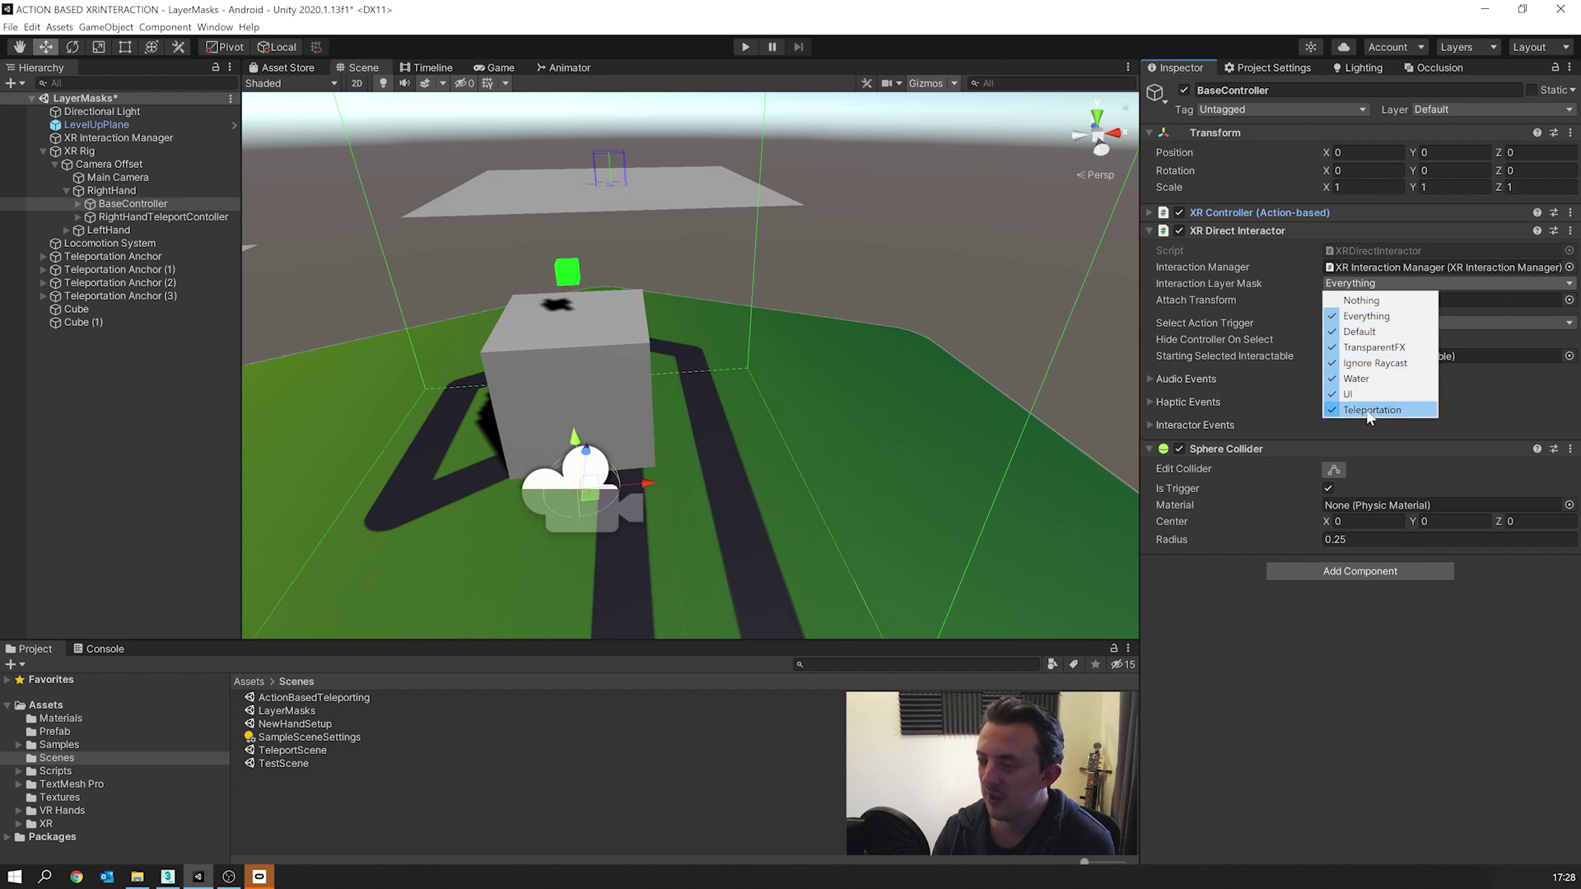
click(1369, 412)
click(1386, 285)
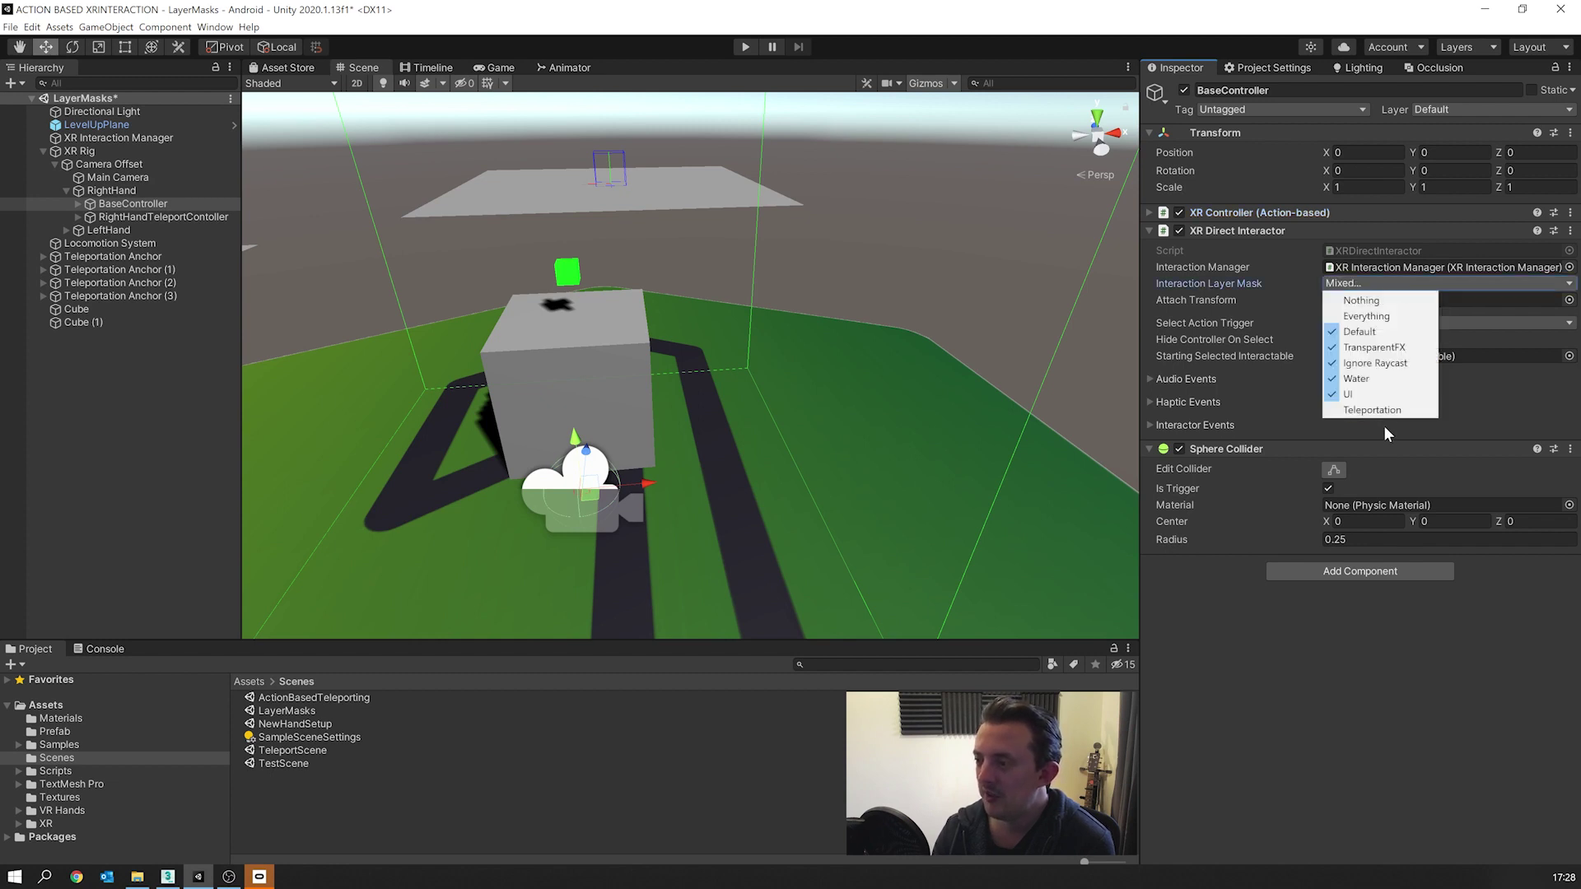
click(1354, 705)
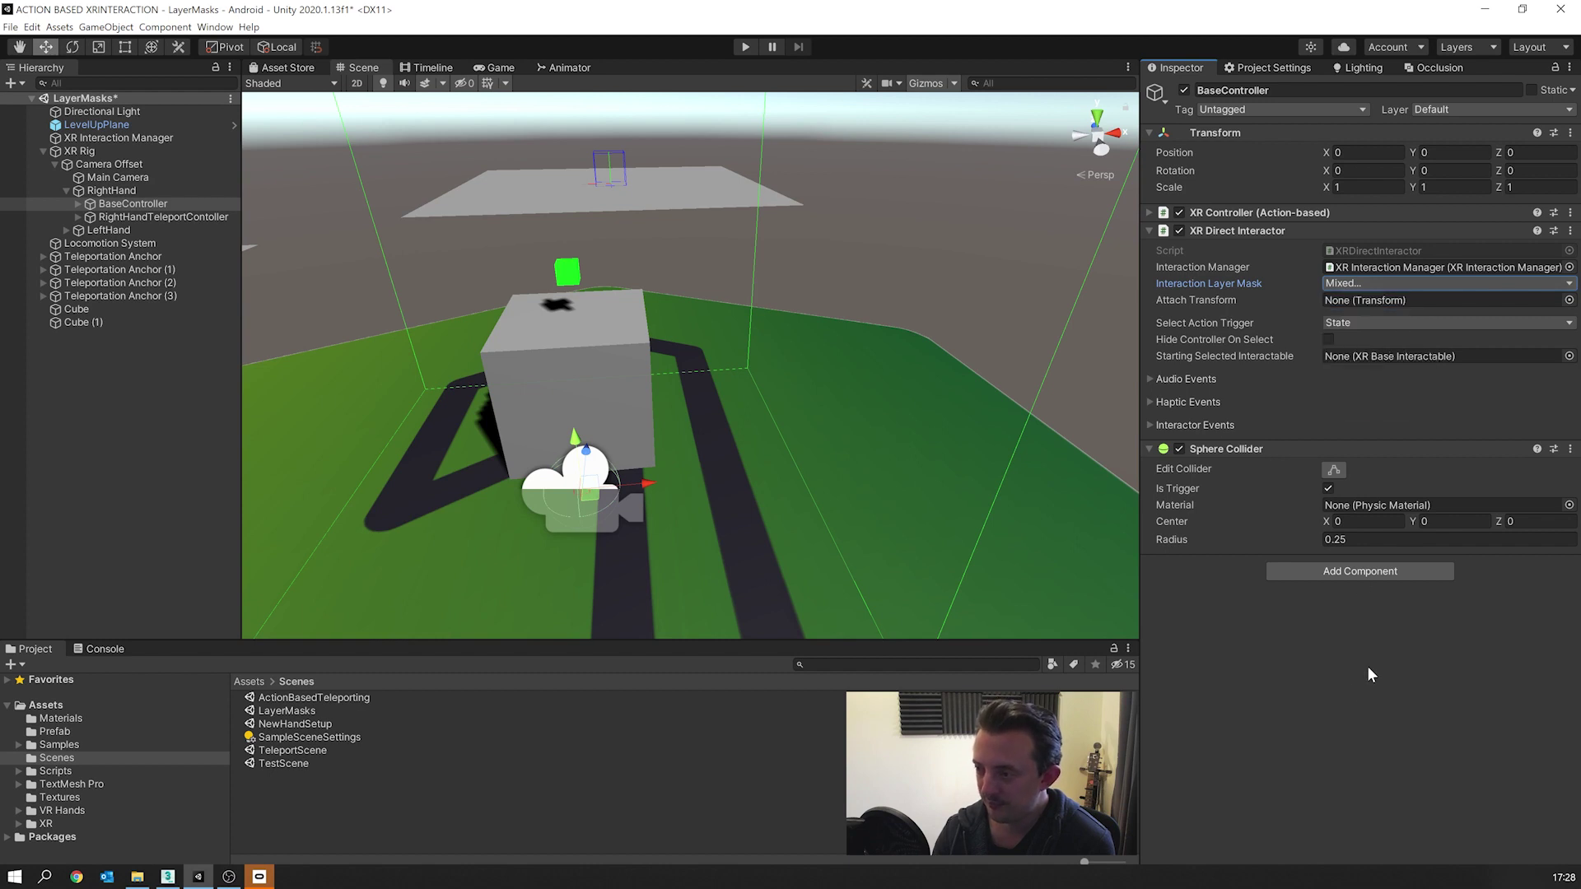
click(131, 216)
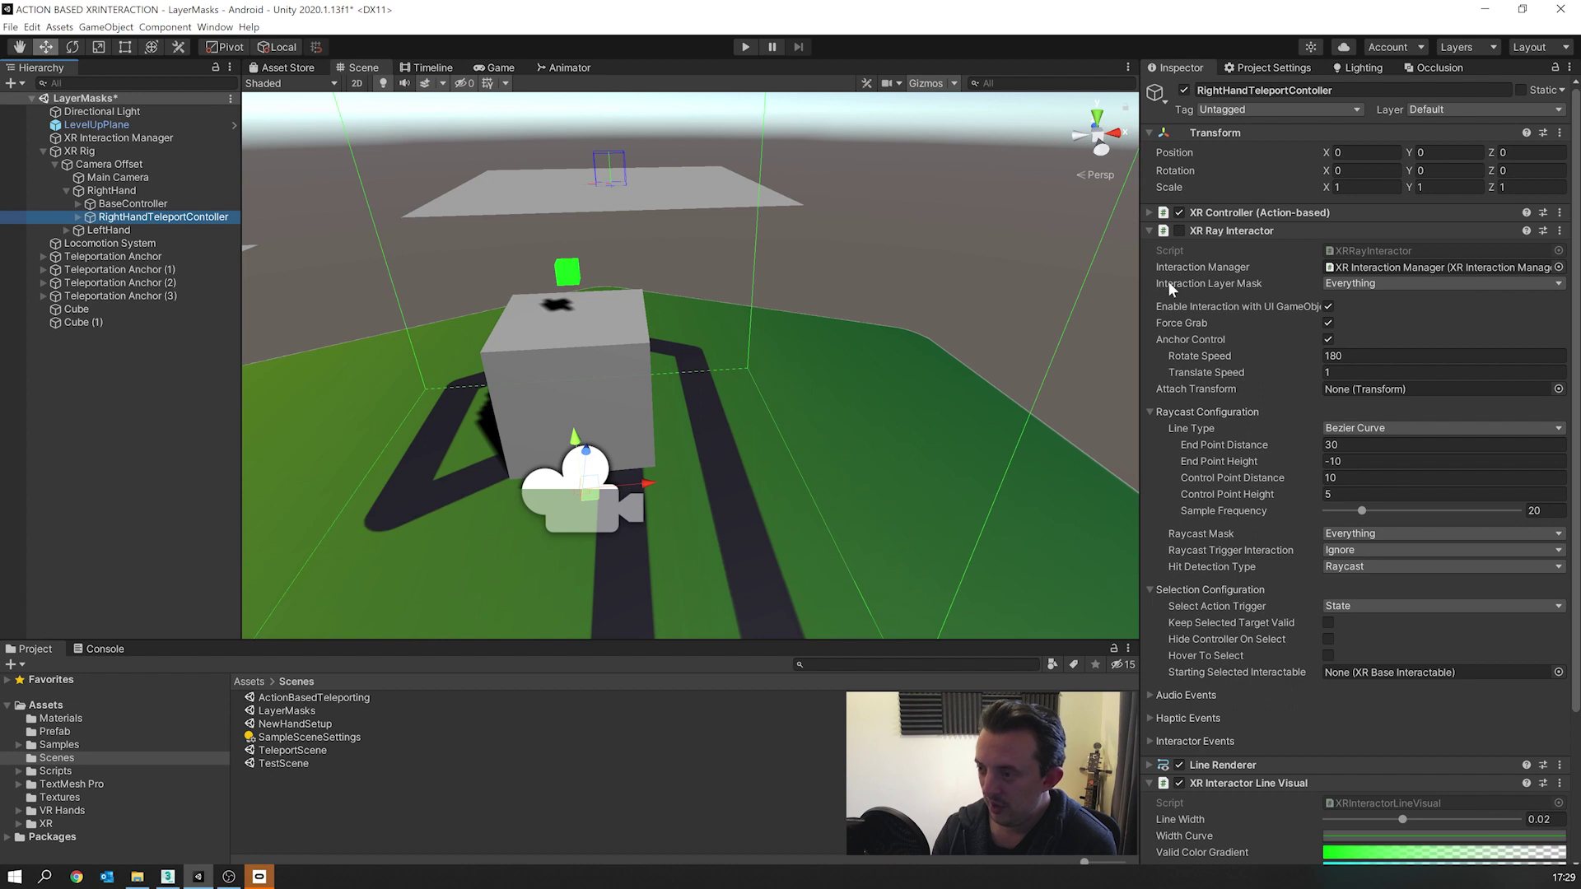
Step: Set the teleport ray's Interaction Layer Mask to Nothing, then tick only Teleportation
click(1377, 282)
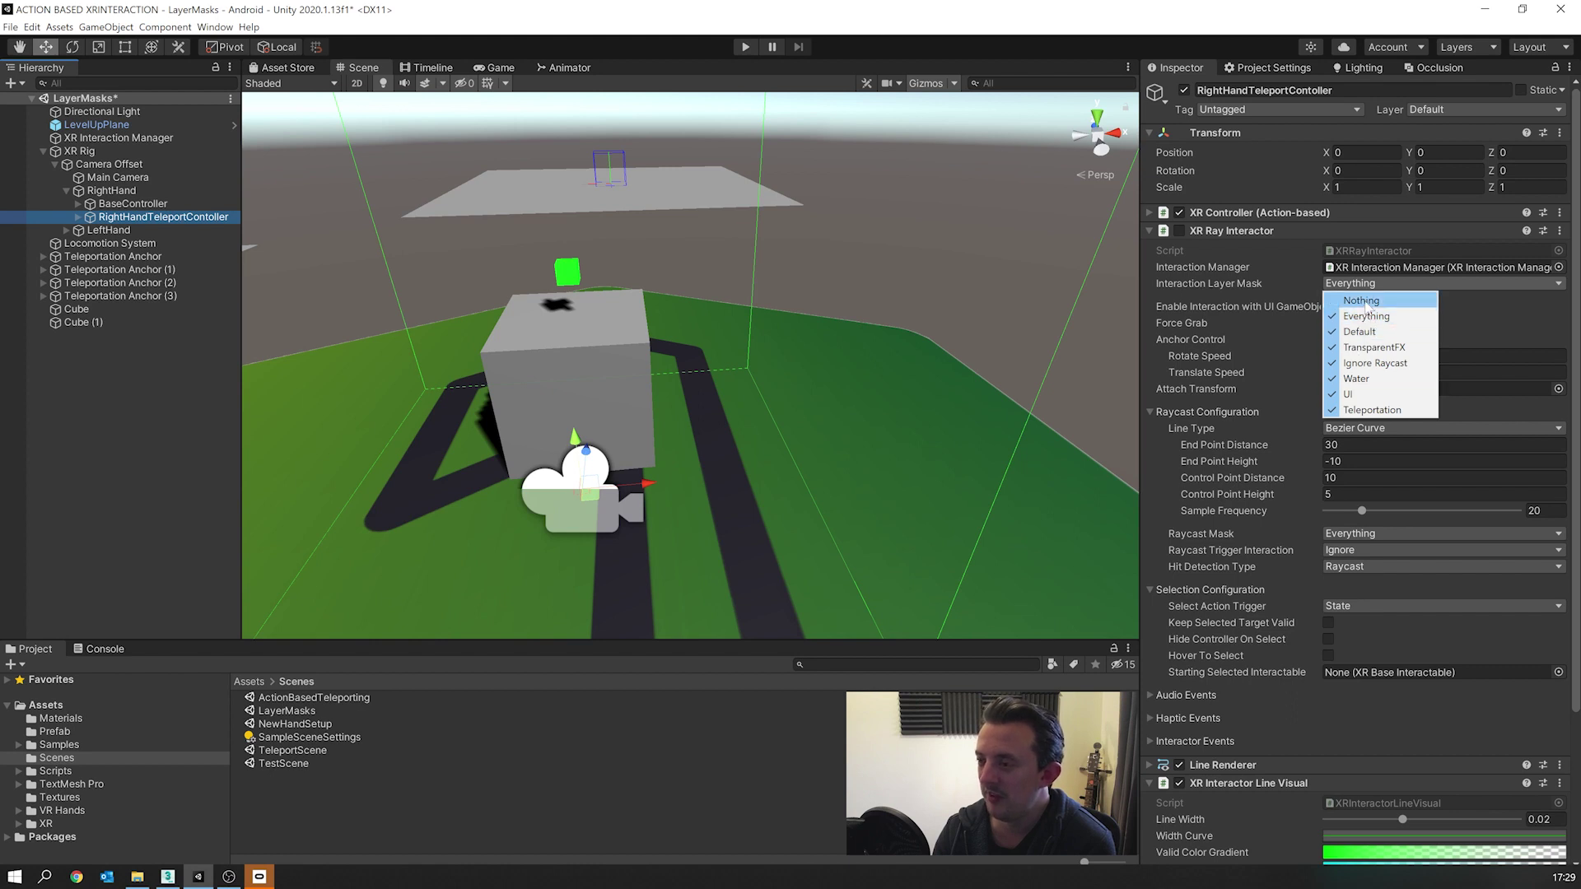
click(1365, 302)
click(1363, 285)
click(1387, 410)
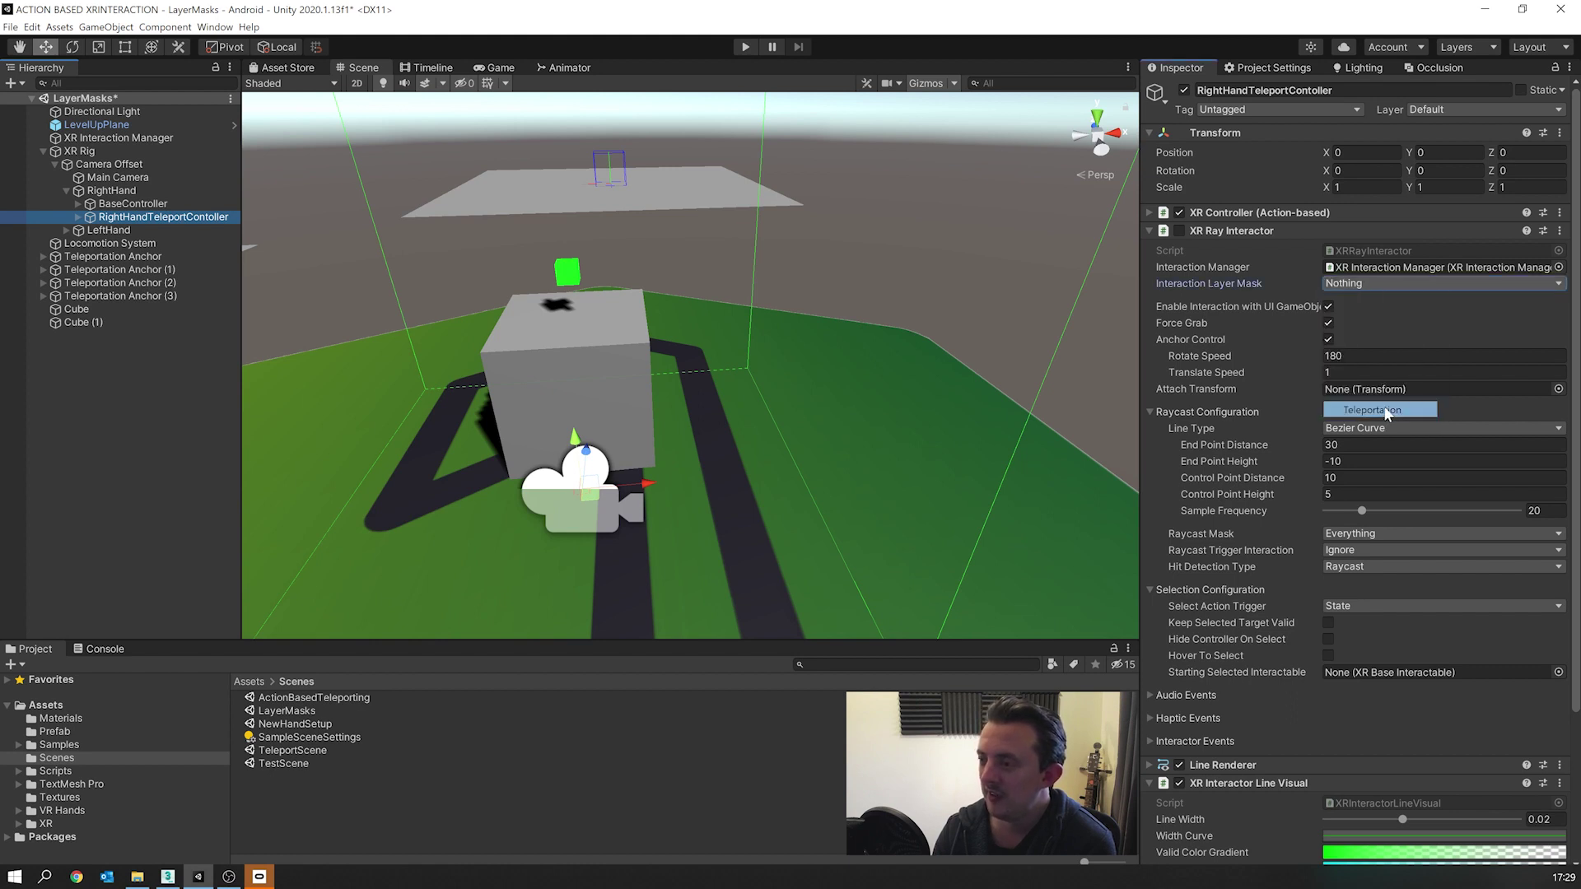
click(1327, 339)
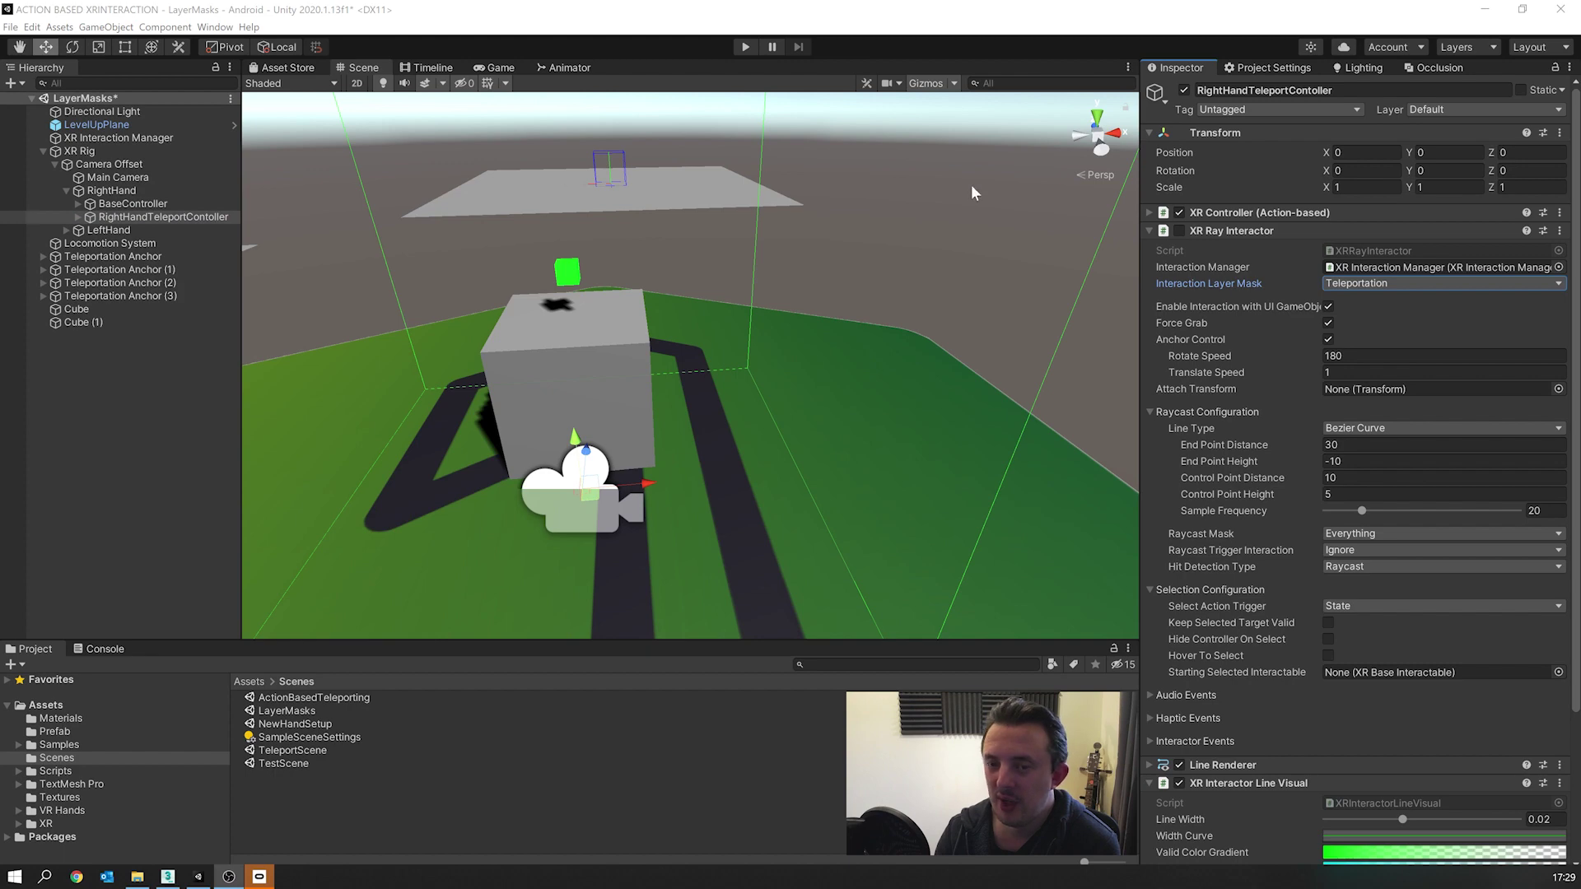
Step: Select Teleportation Anchor (1) and frame it in the Scene view with F
click(112, 191)
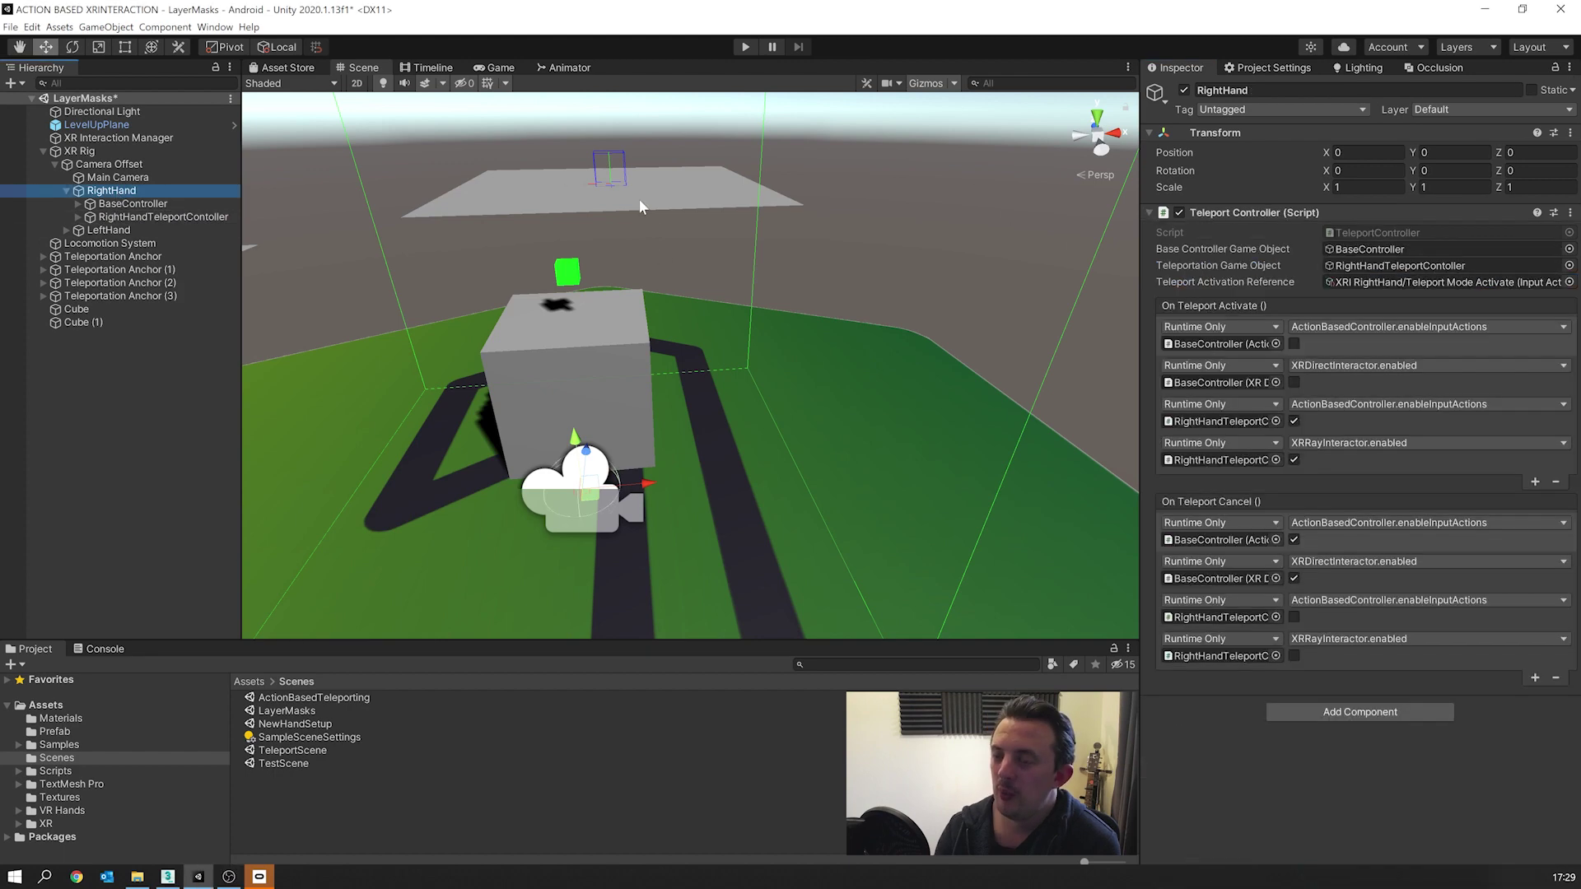
right_drag(644, 199, 778, 220)
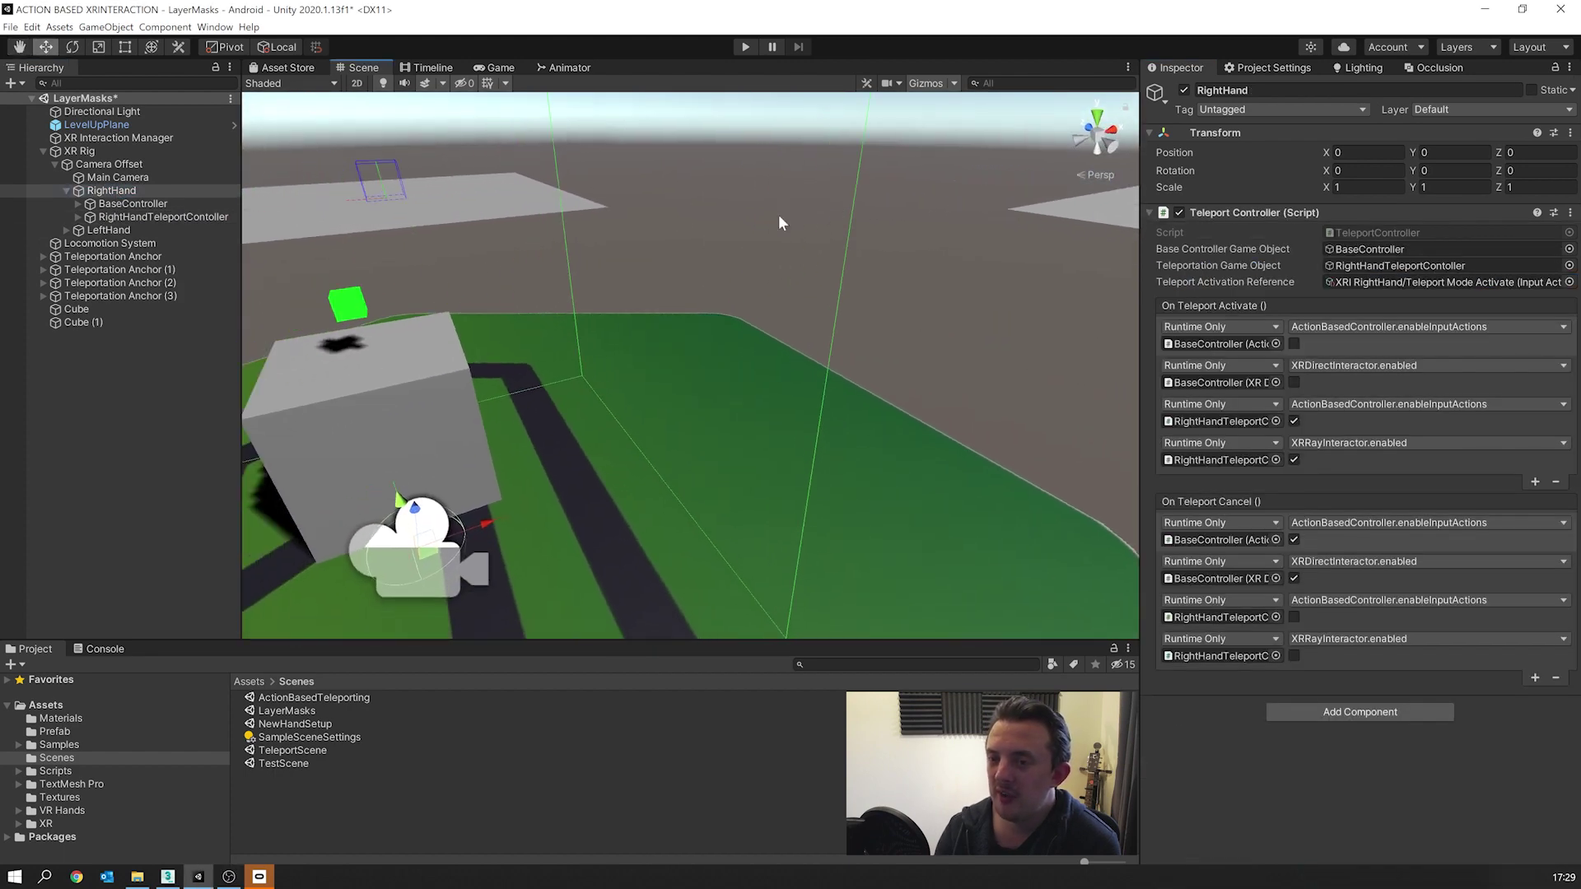
click(118, 270)
key(f)
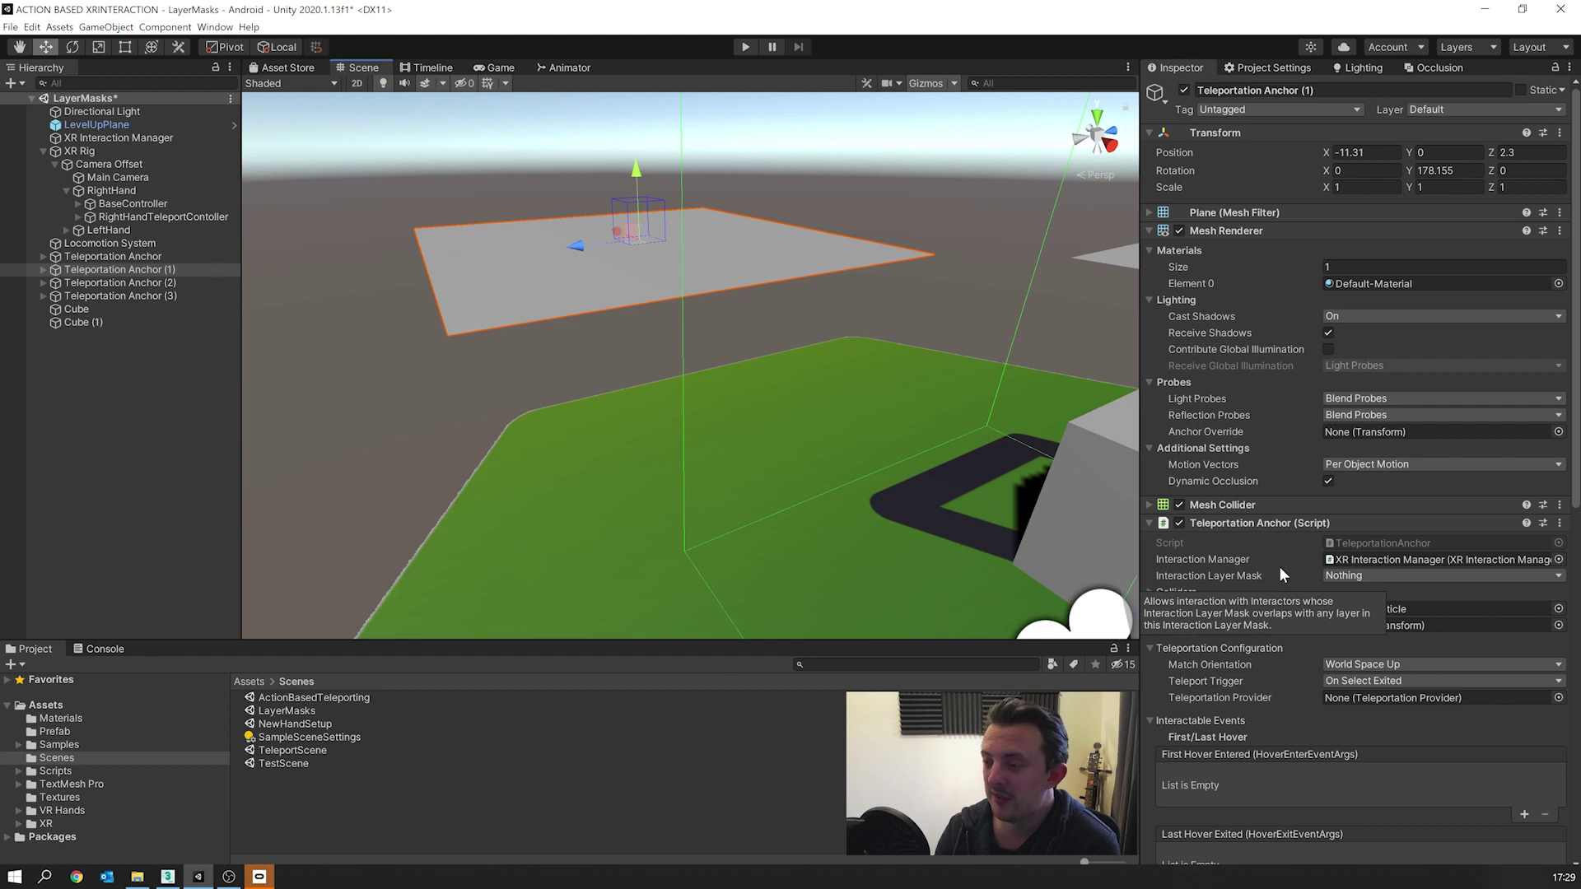
Step: Set the anchor's Interaction Layer Mask to Nothing, then Teleportation only
click(1334, 576)
click(1356, 601)
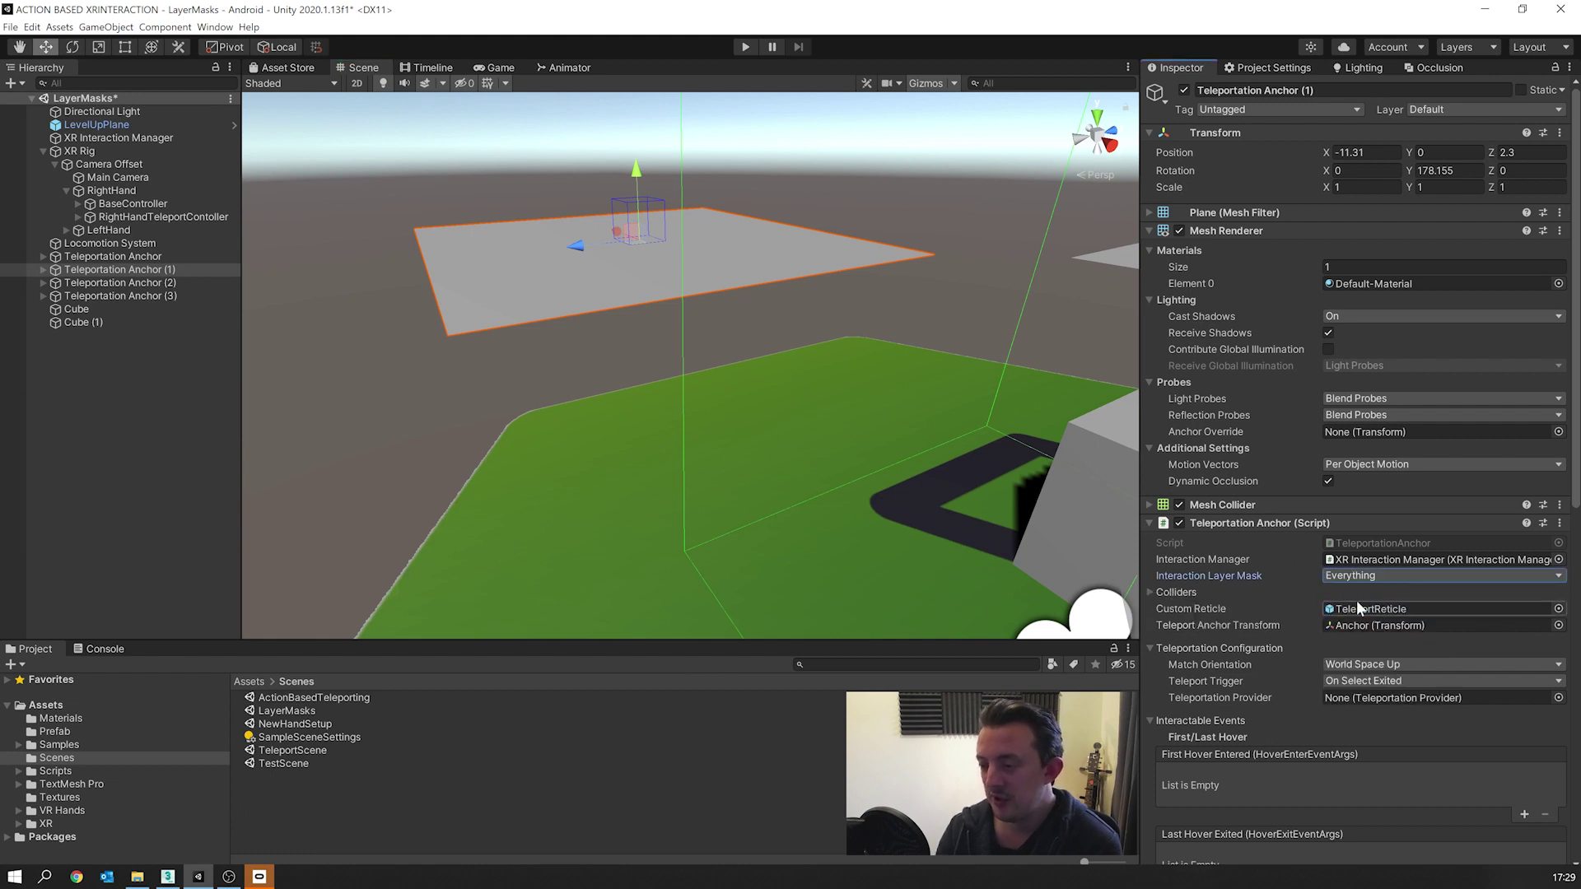
click(1365, 578)
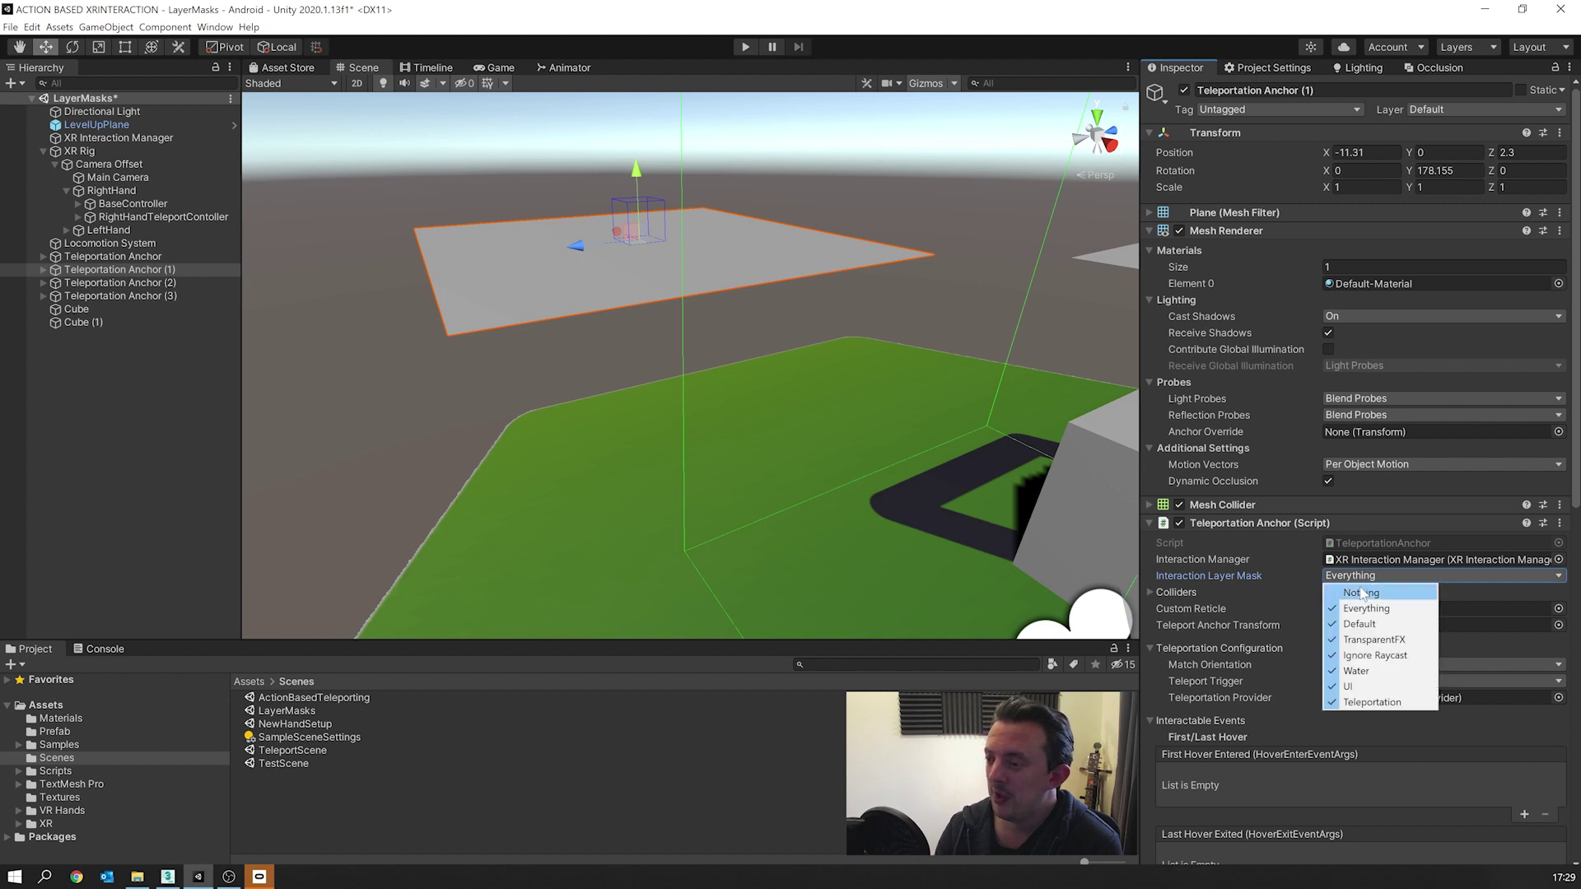
click(1360, 593)
click(1359, 572)
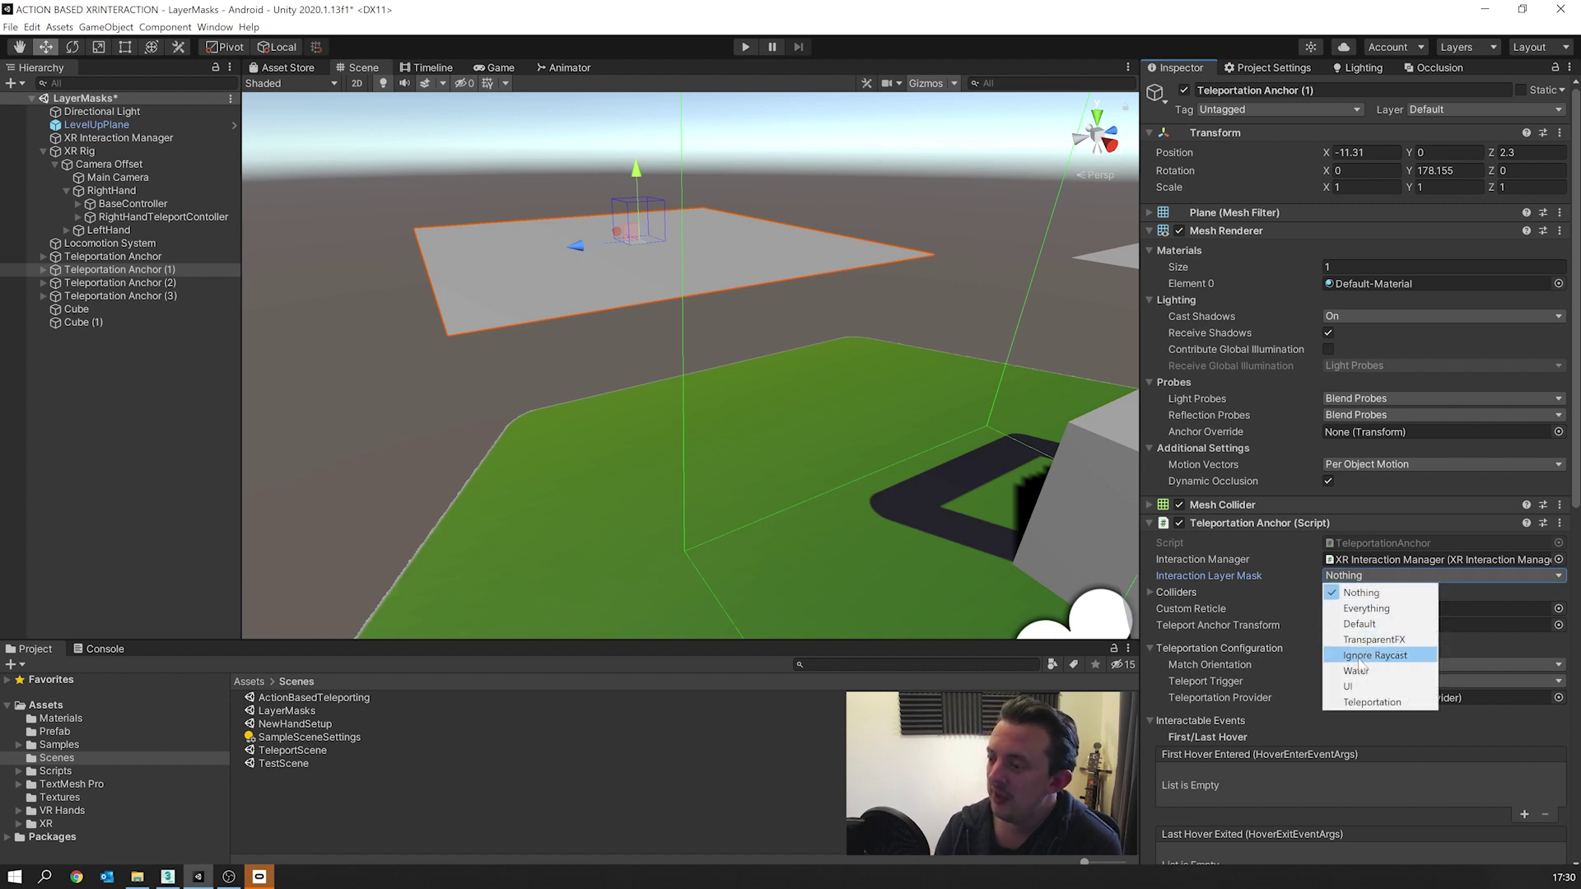
click(1361, 702)
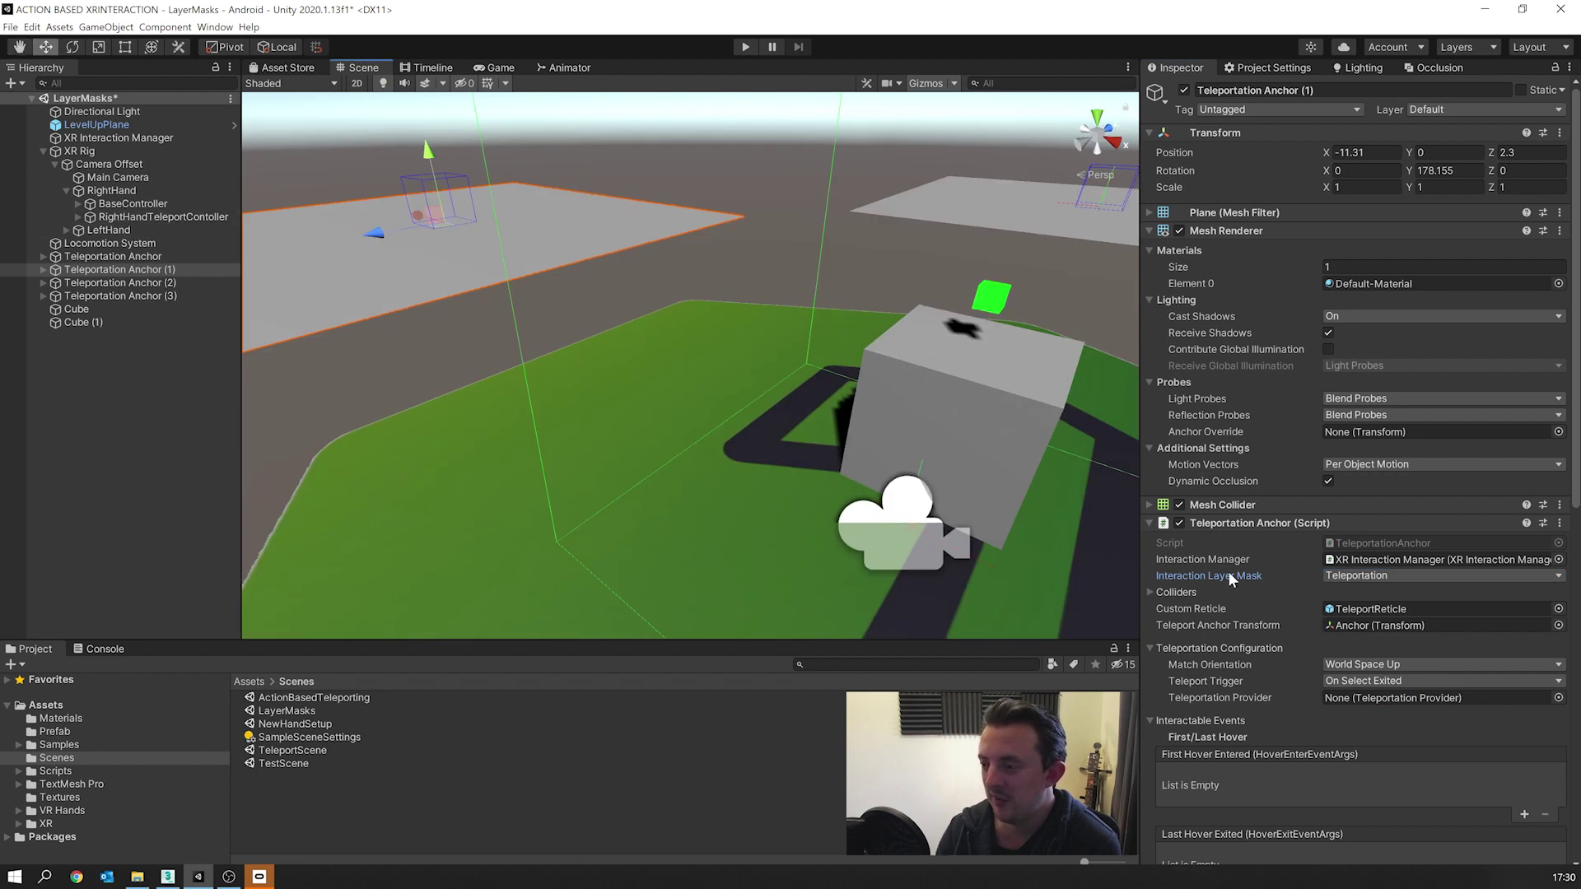
mouse_move(1184, 578)
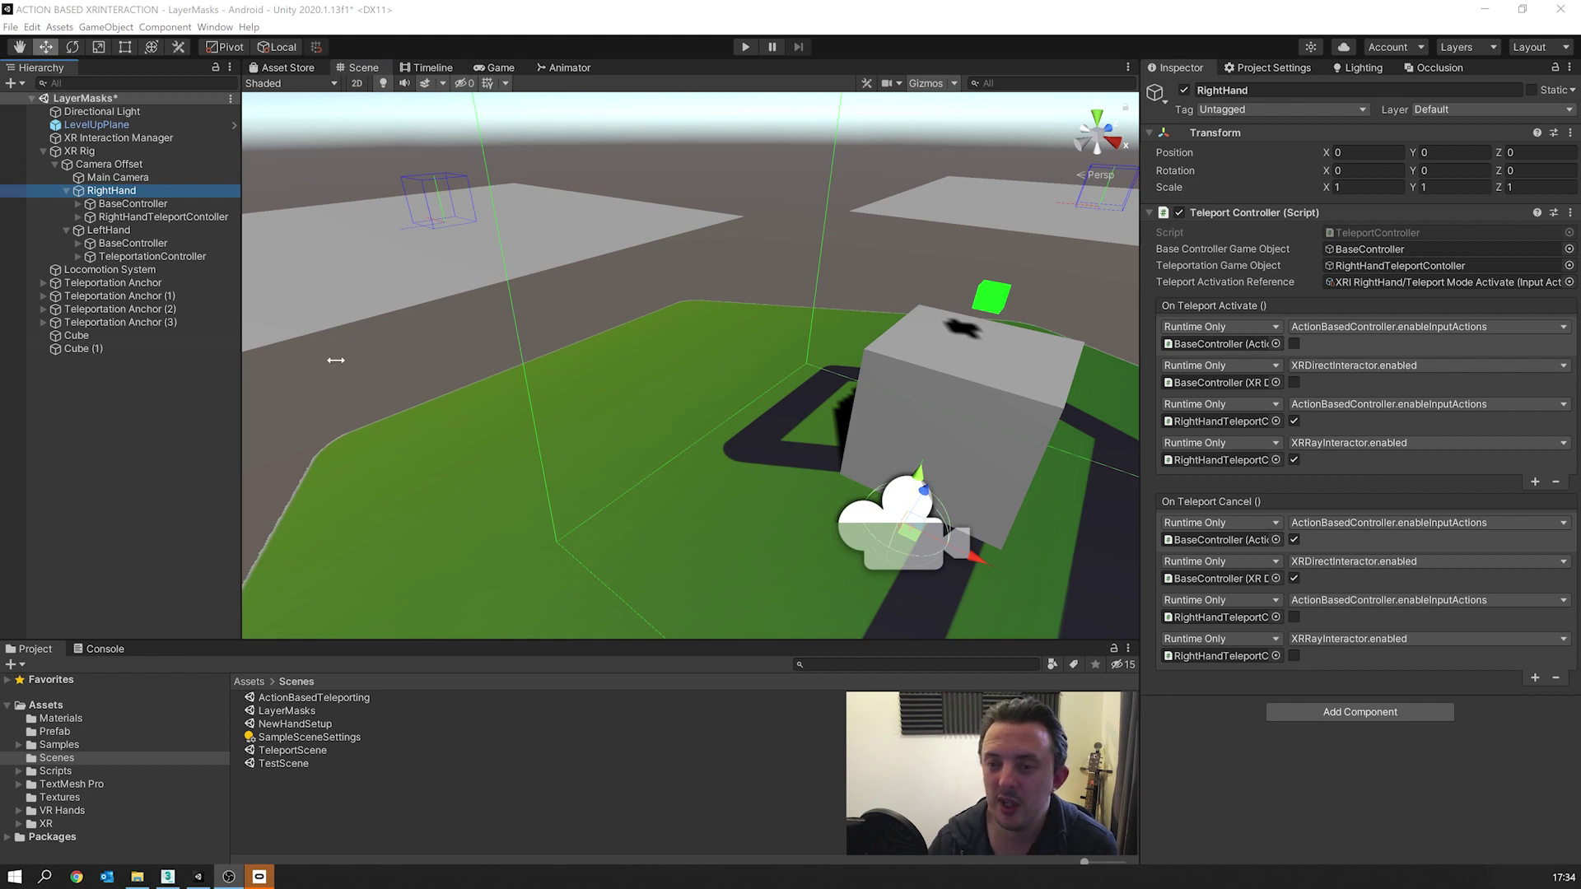
Step: Set Cube (1)'s XR Grab Interactable mask to Everything, then untick Teleportation
click(104, 349)
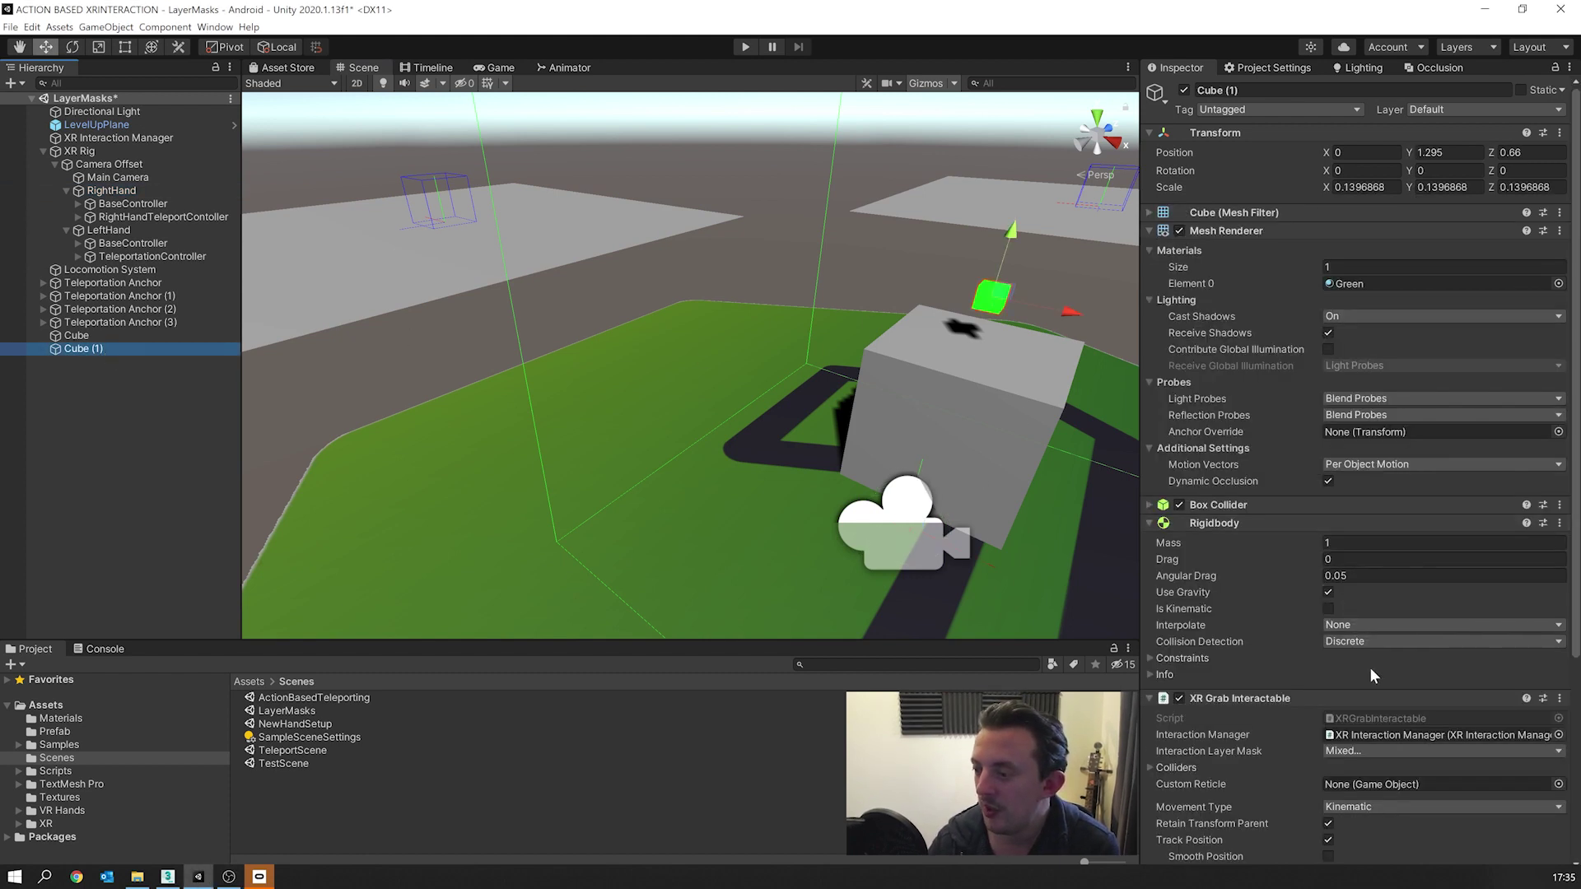
click(1339, 749)
click(1363, 784)
click(1355, 749)
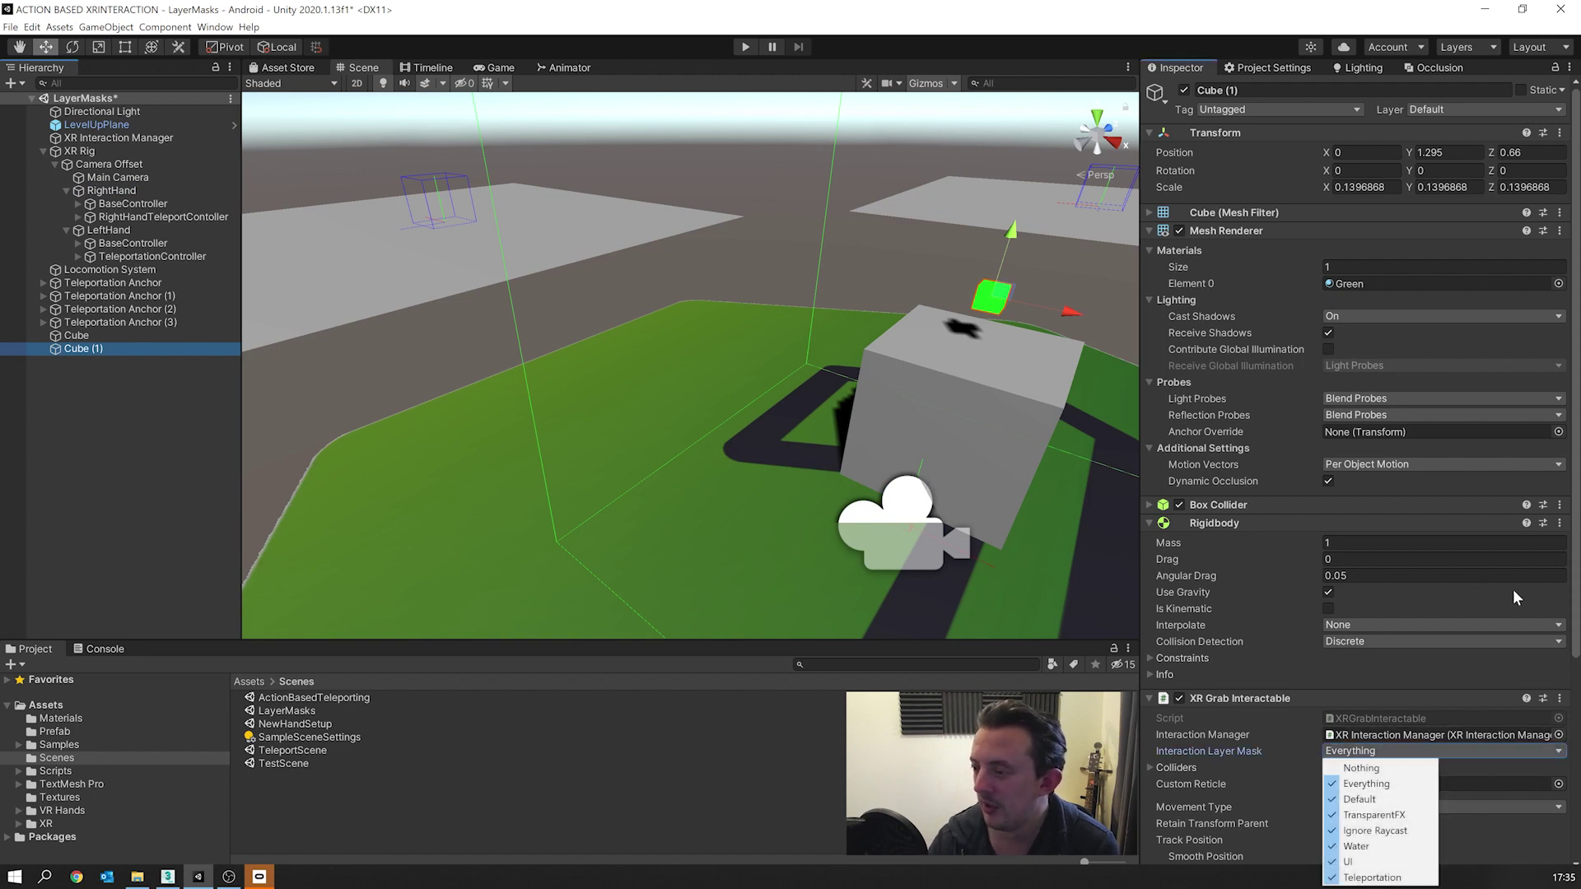
click(1568, 579)
scroll(1441, 576, down, 5)
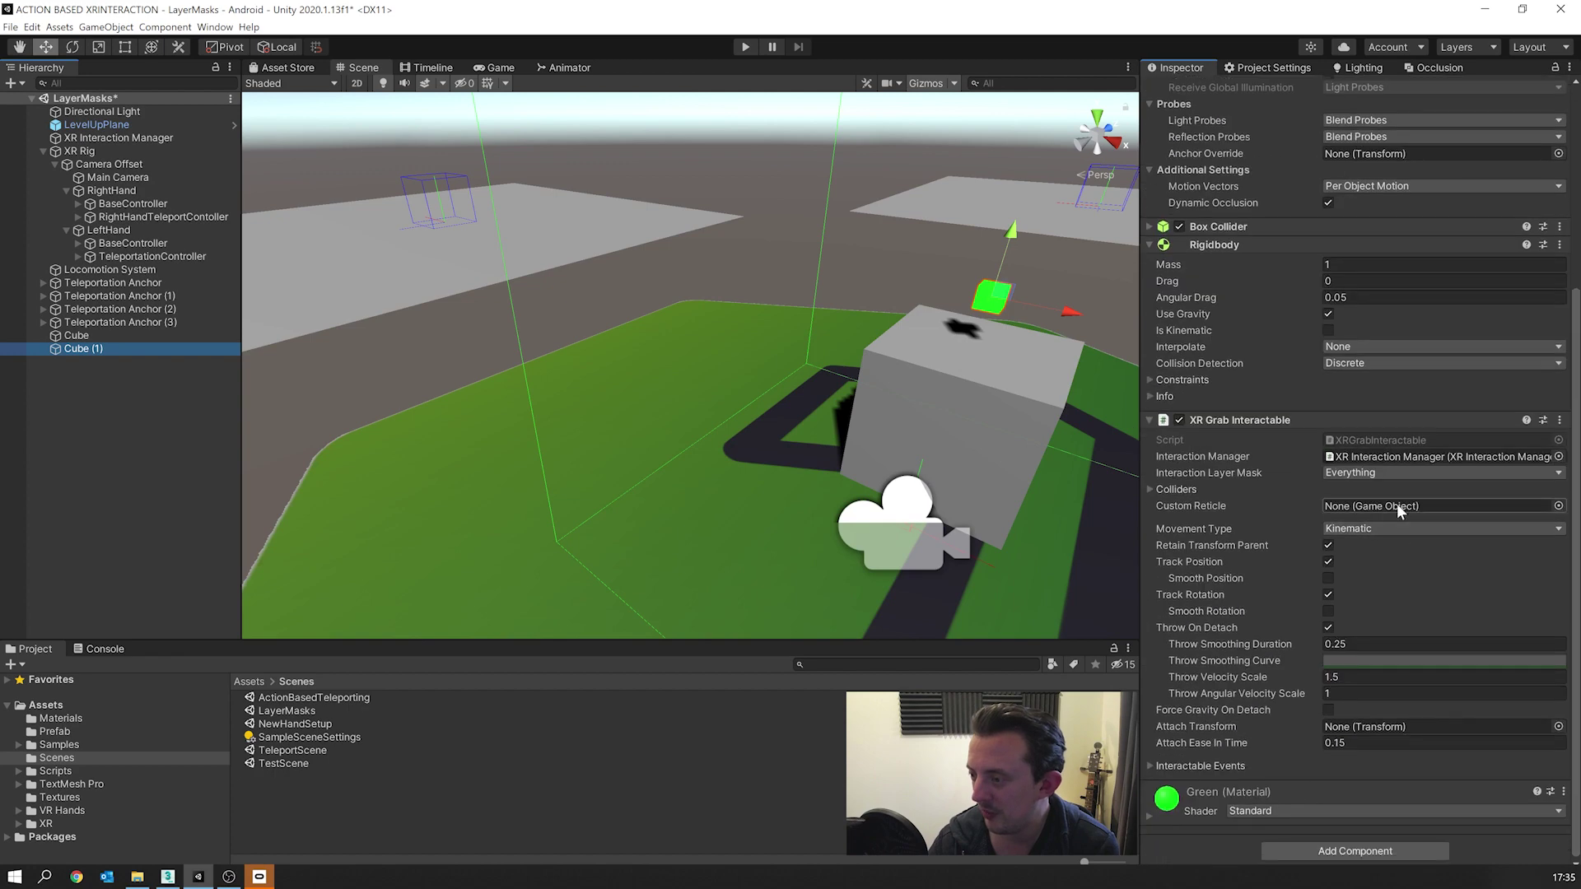
click(1377, 474)
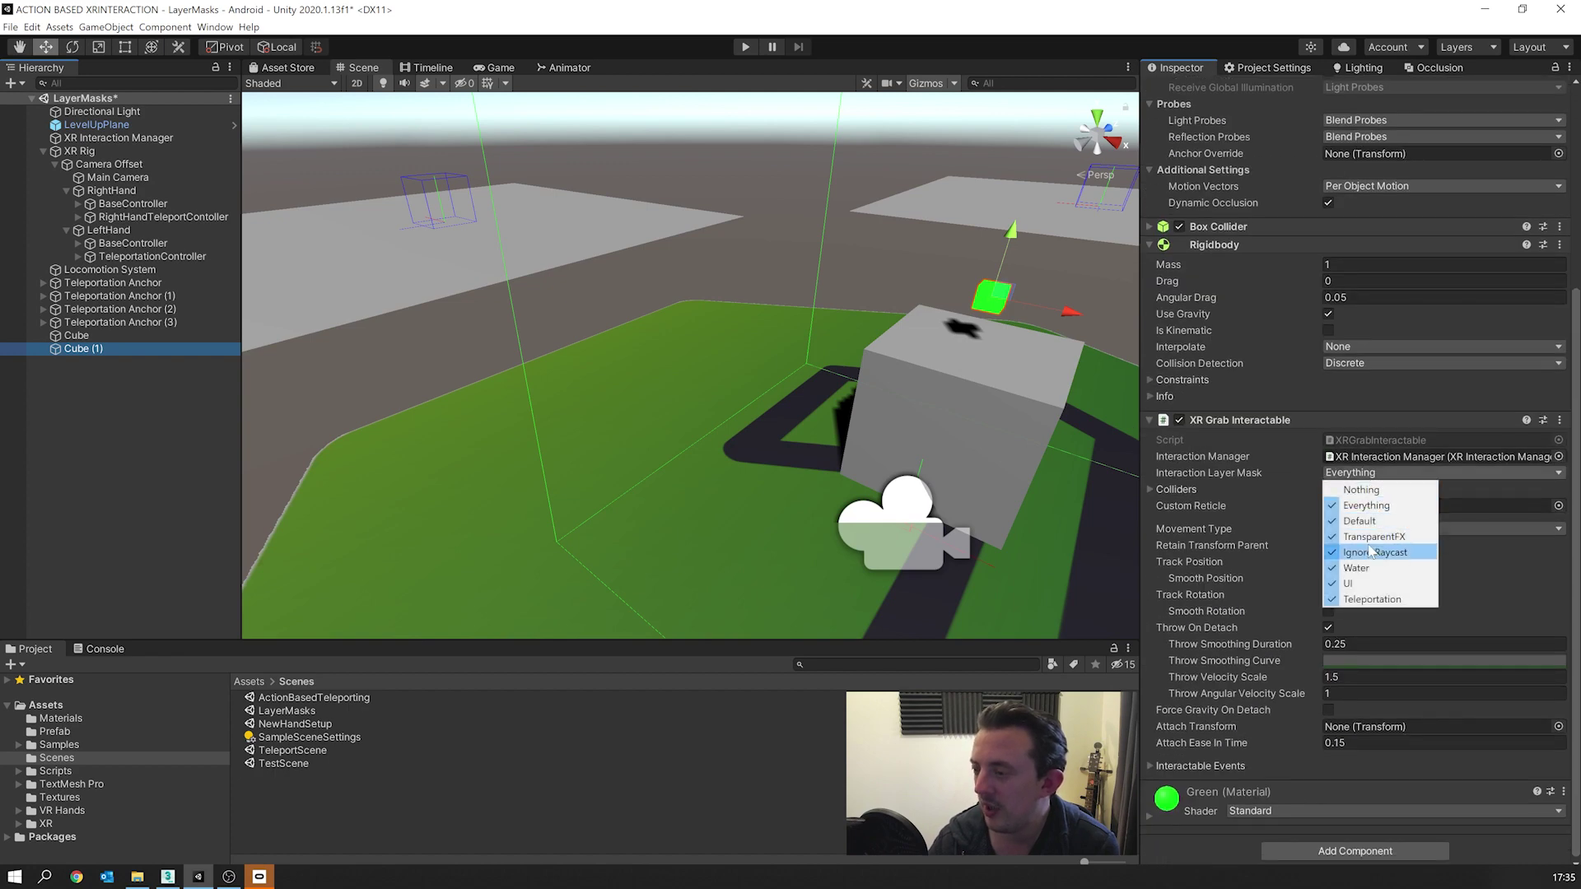
click(1351, 600)
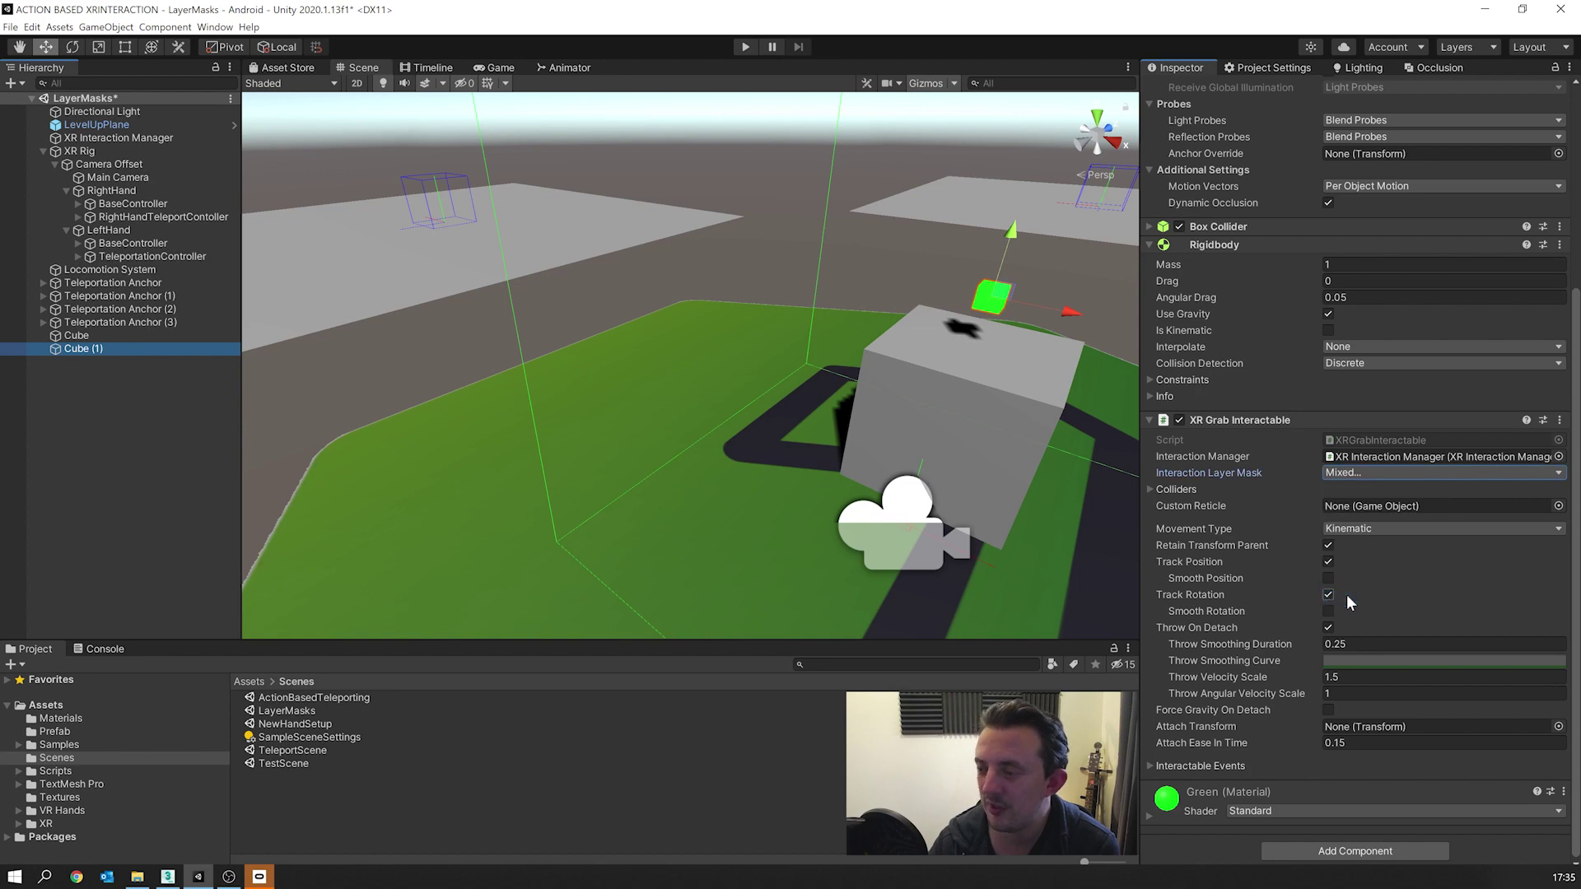
scroll(1347, 595, up, 5)
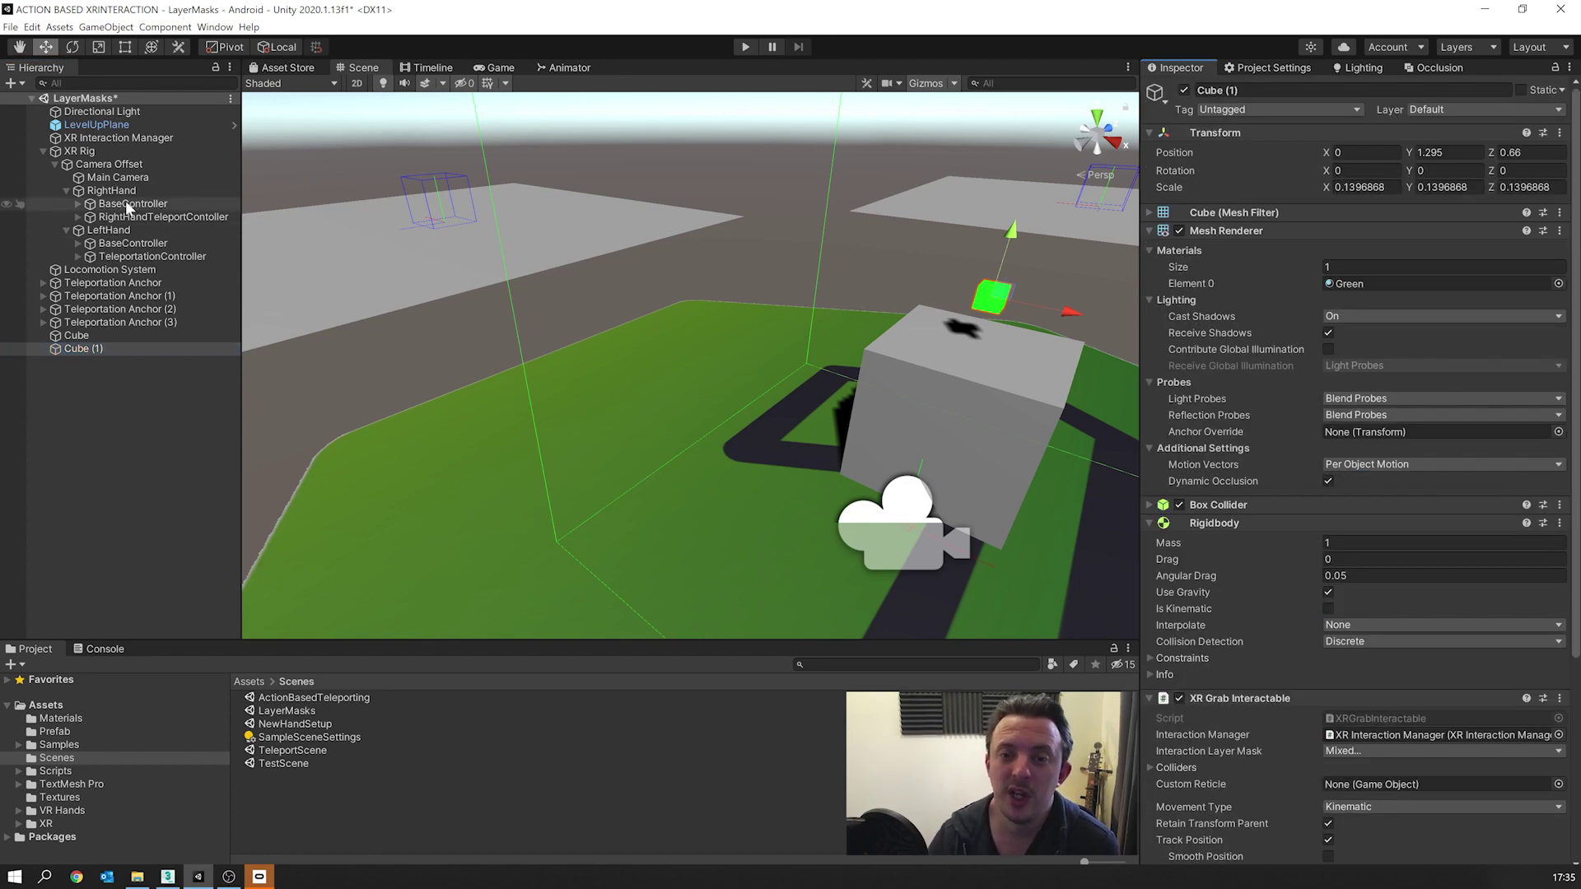
Step: On both hands' Teleport Controllers, set XRDirectInteractor.enabled to true on Teleport Activate
click(122, 233)
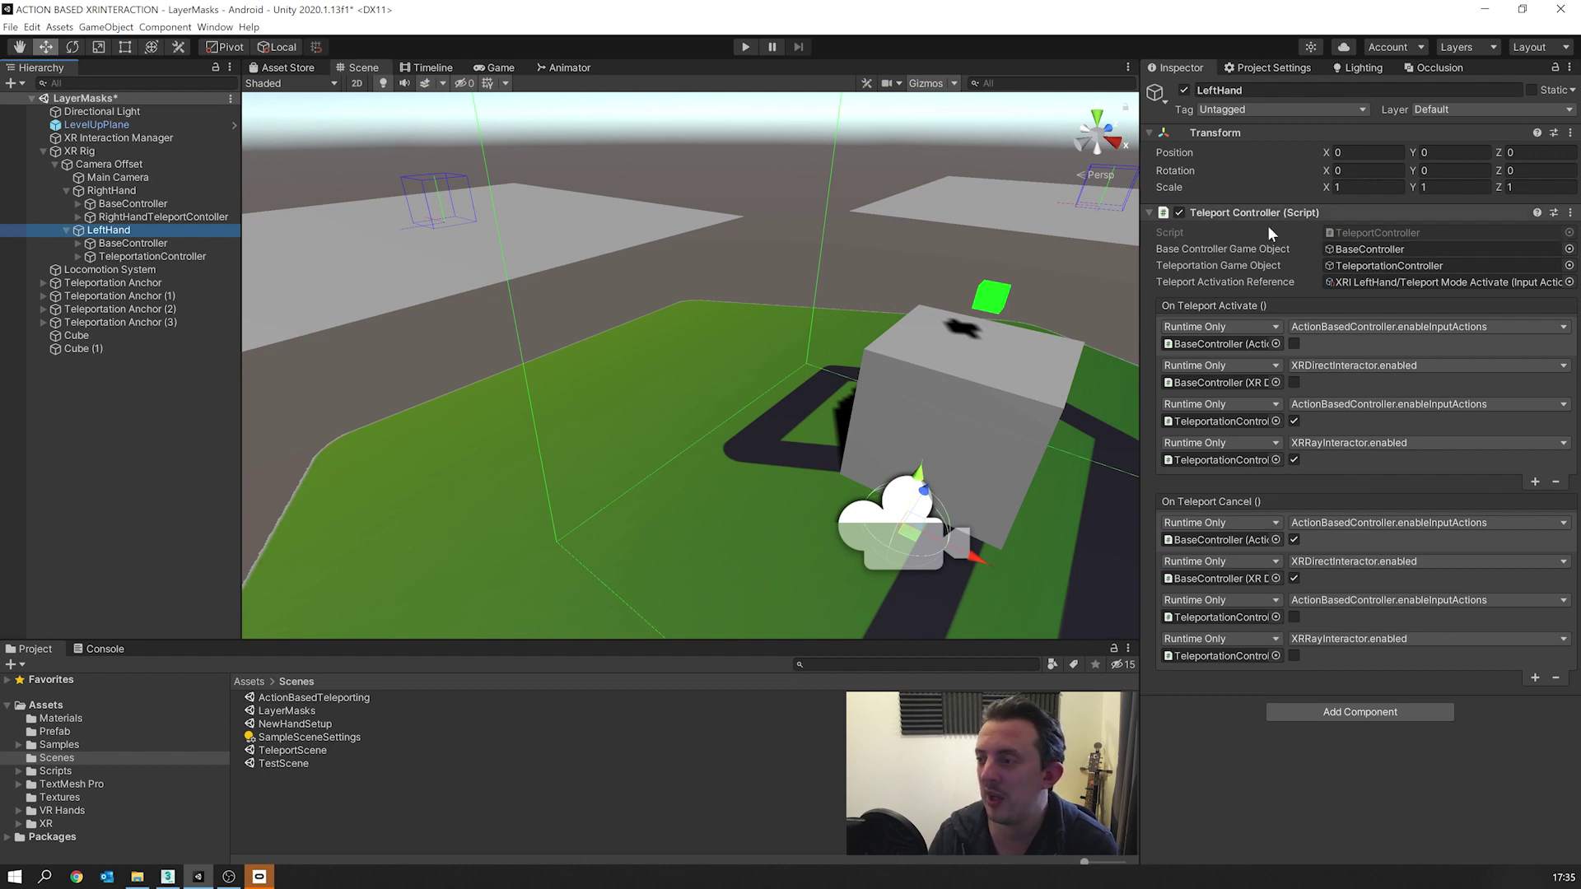
key(Up)
key(Up)
key(Up)
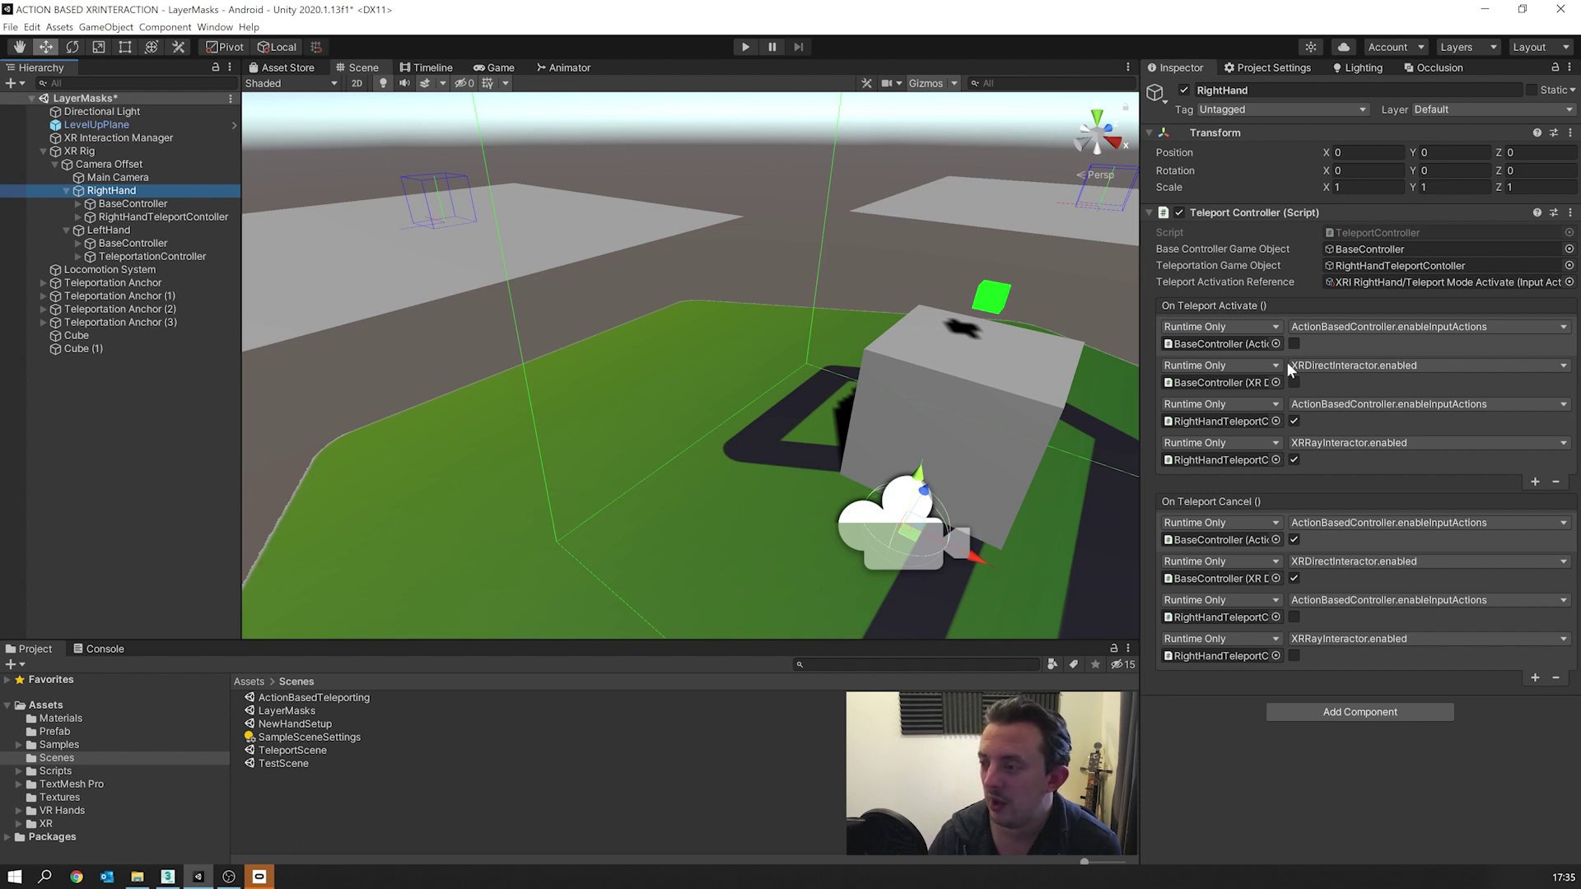
click(1294, 383)
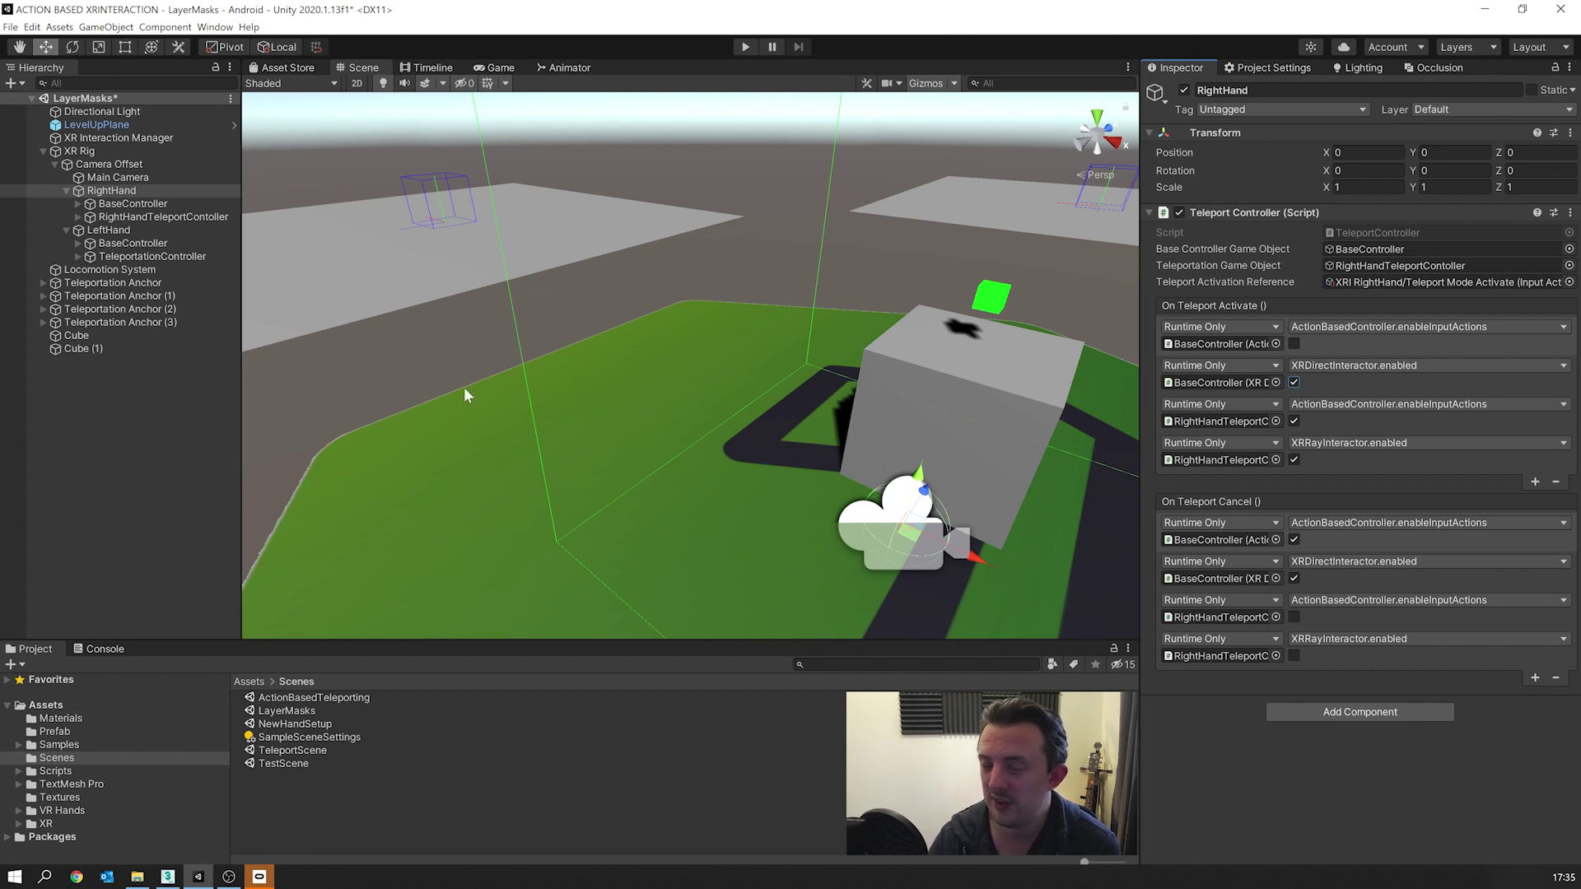
click(195, 234)
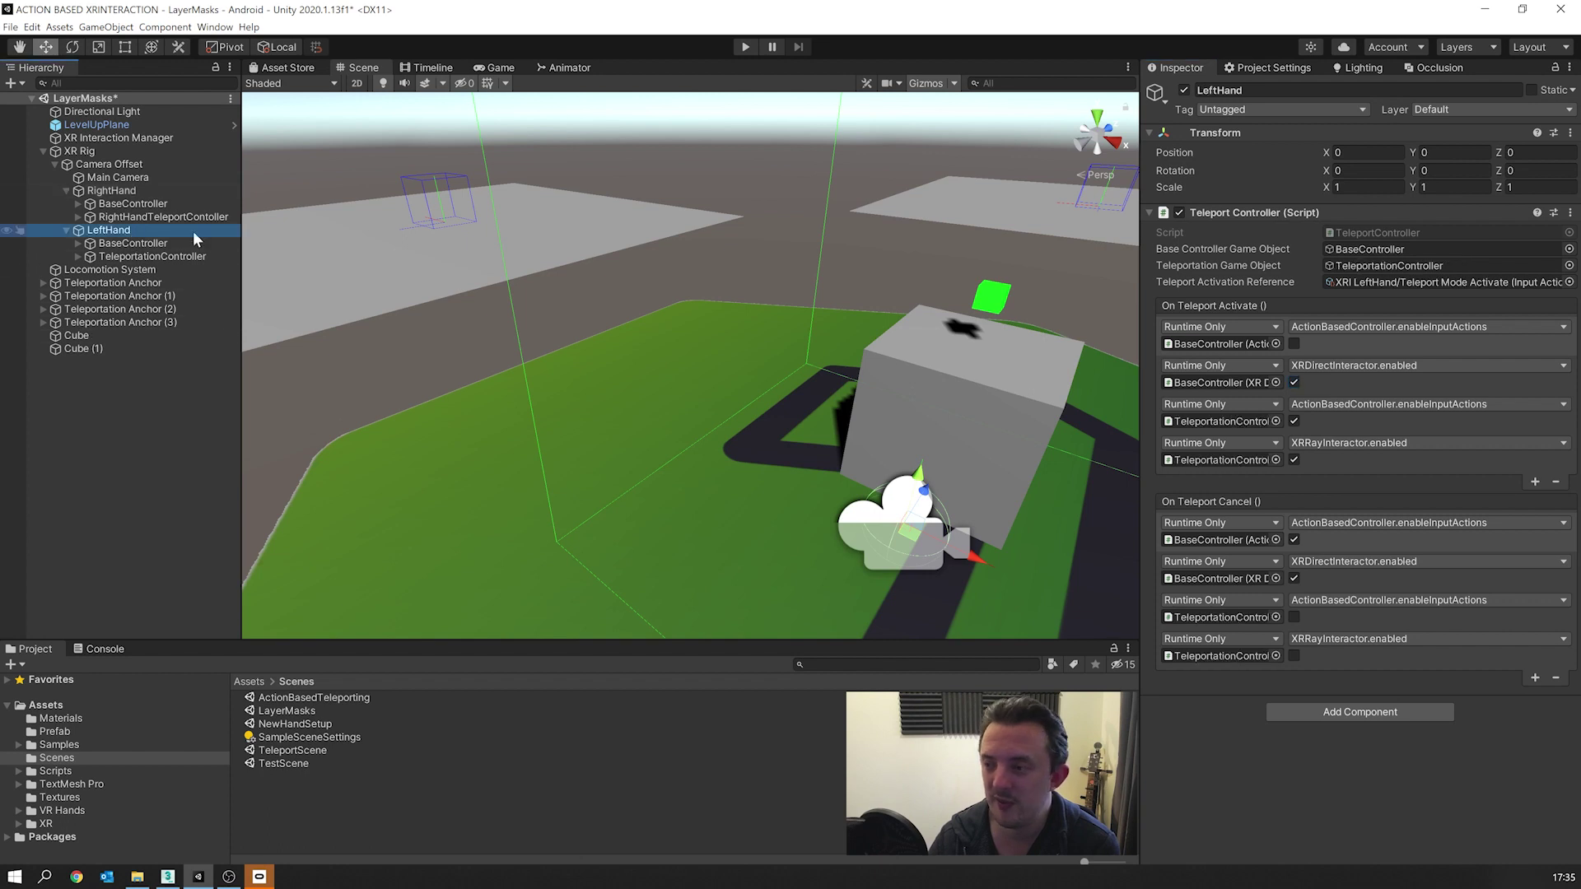
click(1295, 383)
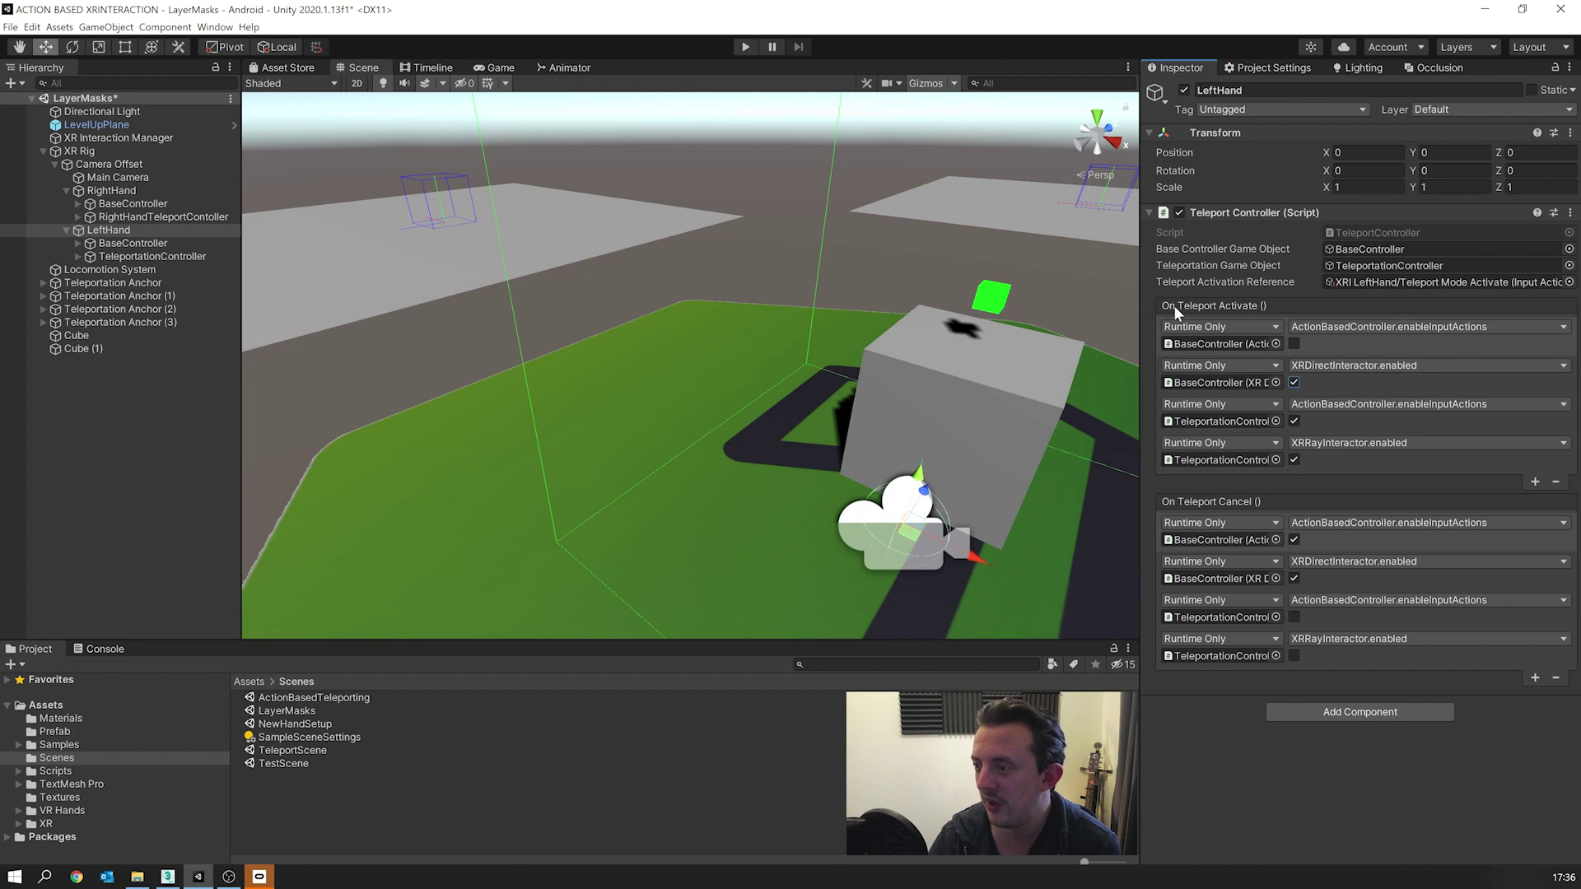
Step: Ping the left hand's BaseController in the Hierarchy, then enter Play mode to test teleporting
click(1194, 381)
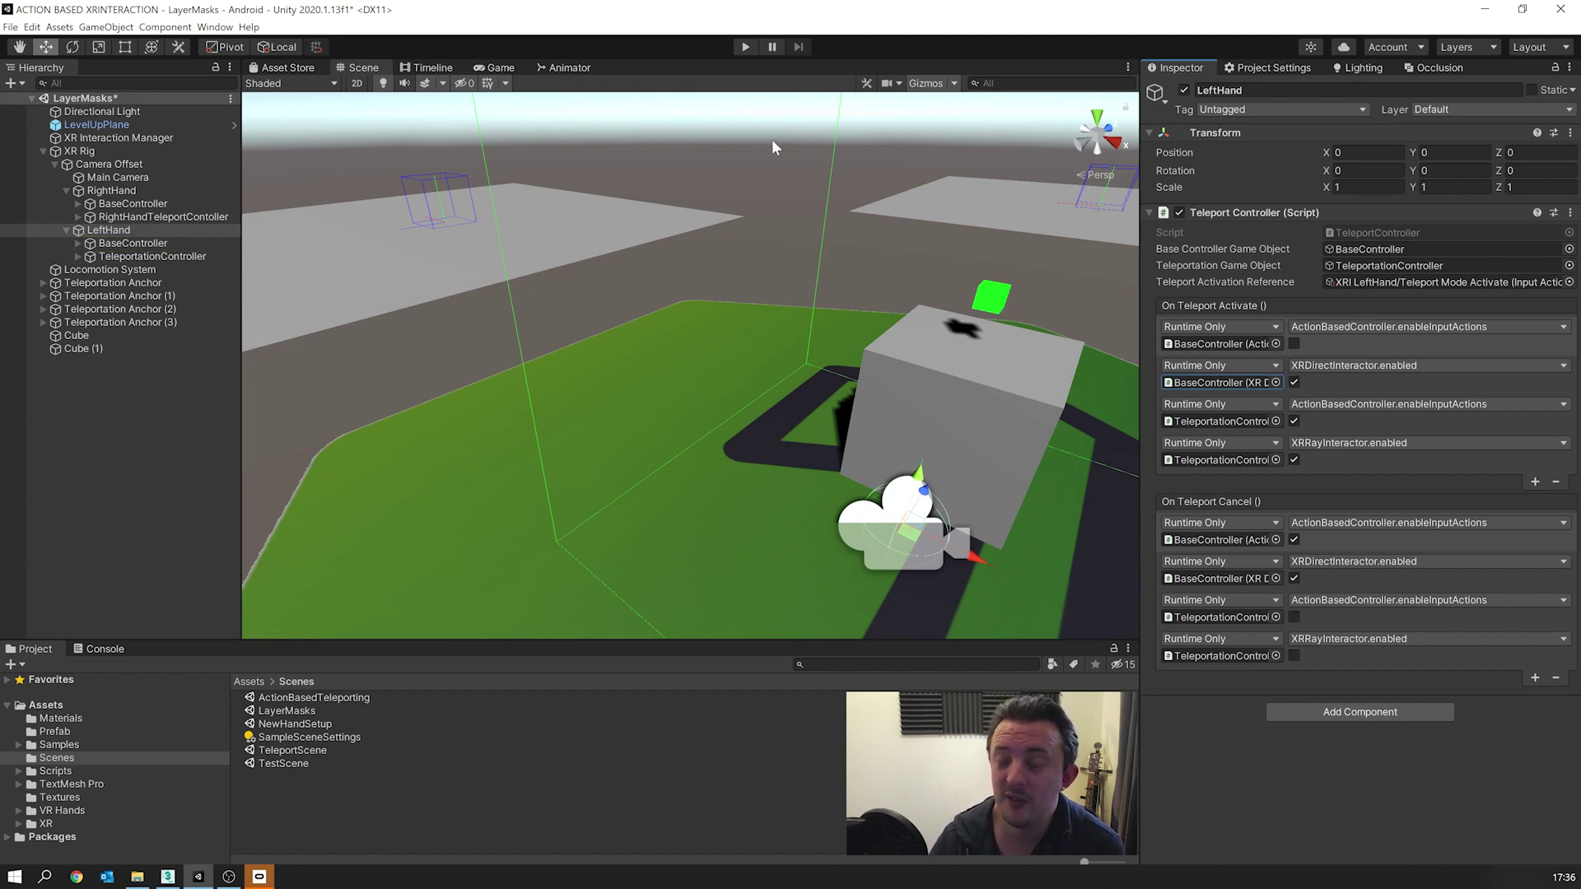
click(743, 47)
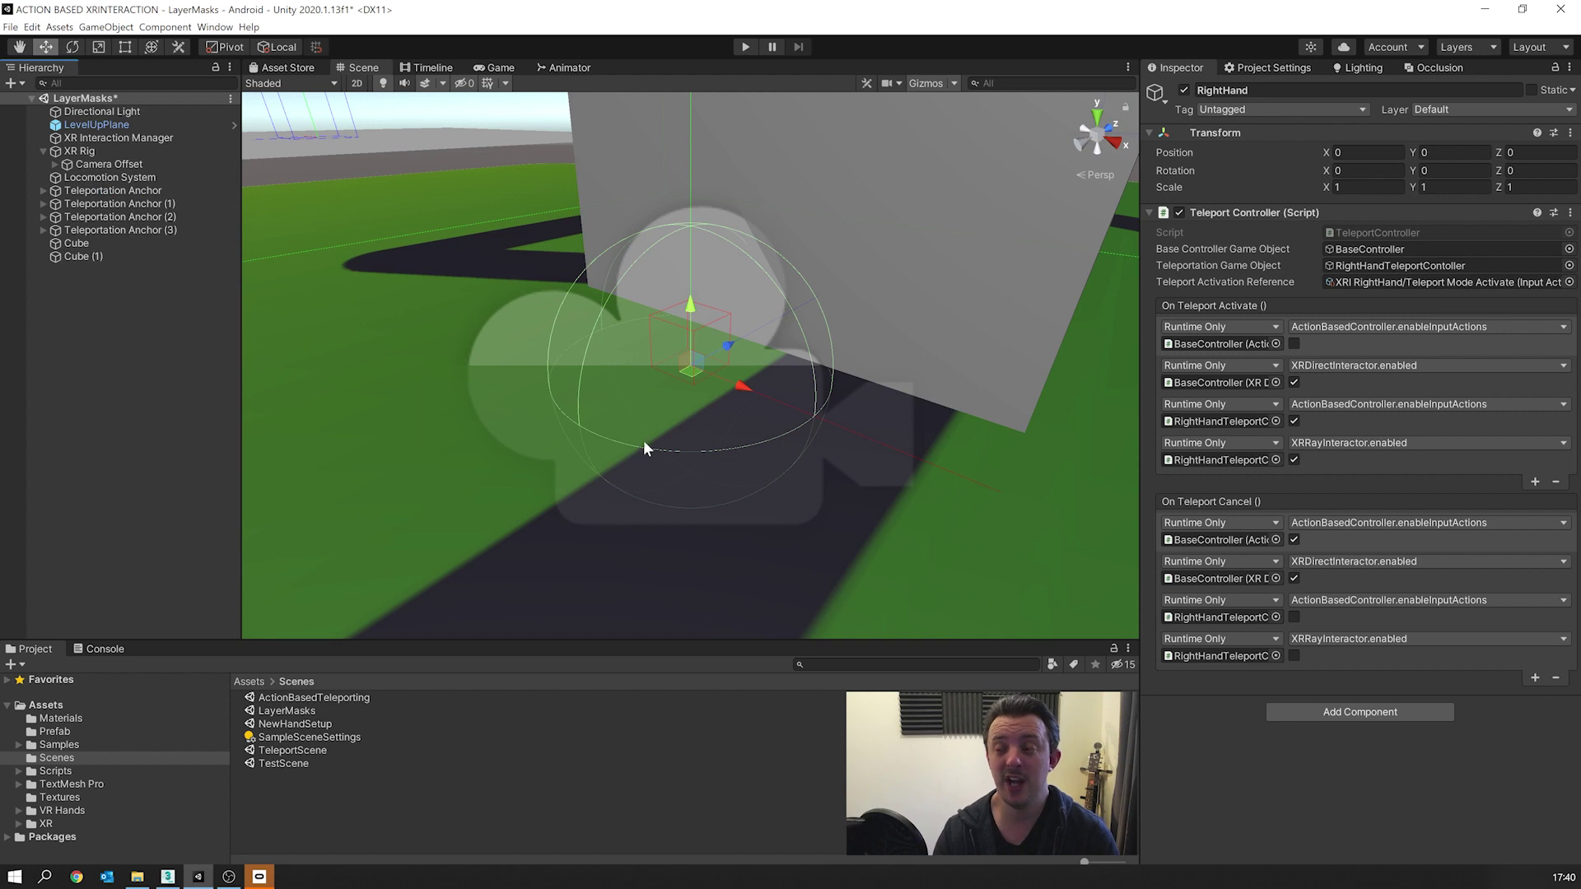
Step: Confirm RightHandTeleportContoller's Interaction Layer Mask is Teleportation only
click(1445, 107)
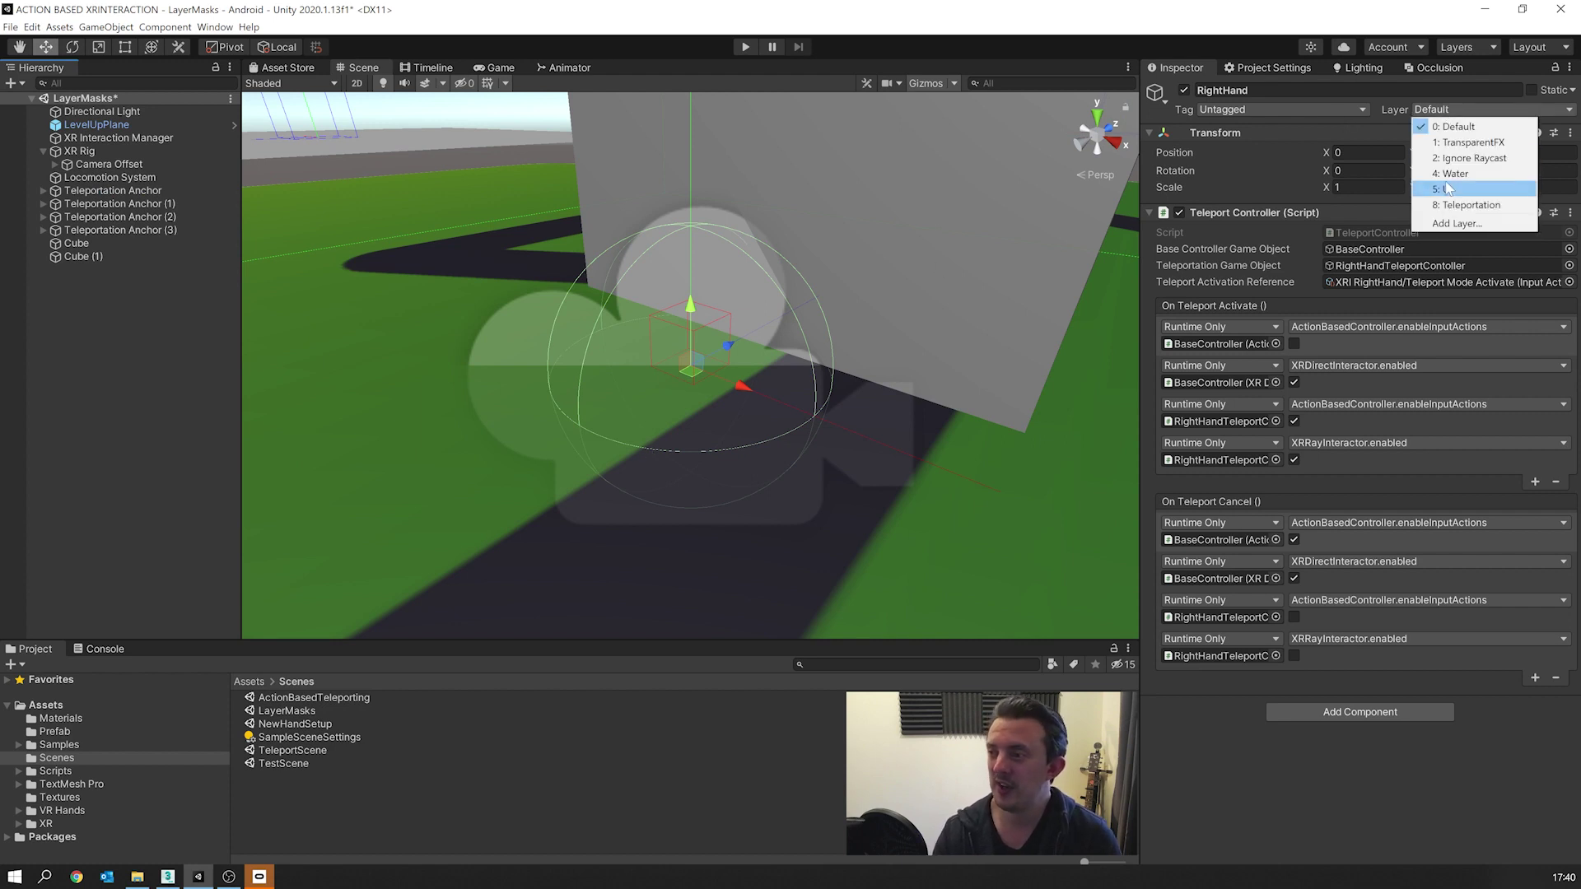
click(58, 166)
click(56, 165)
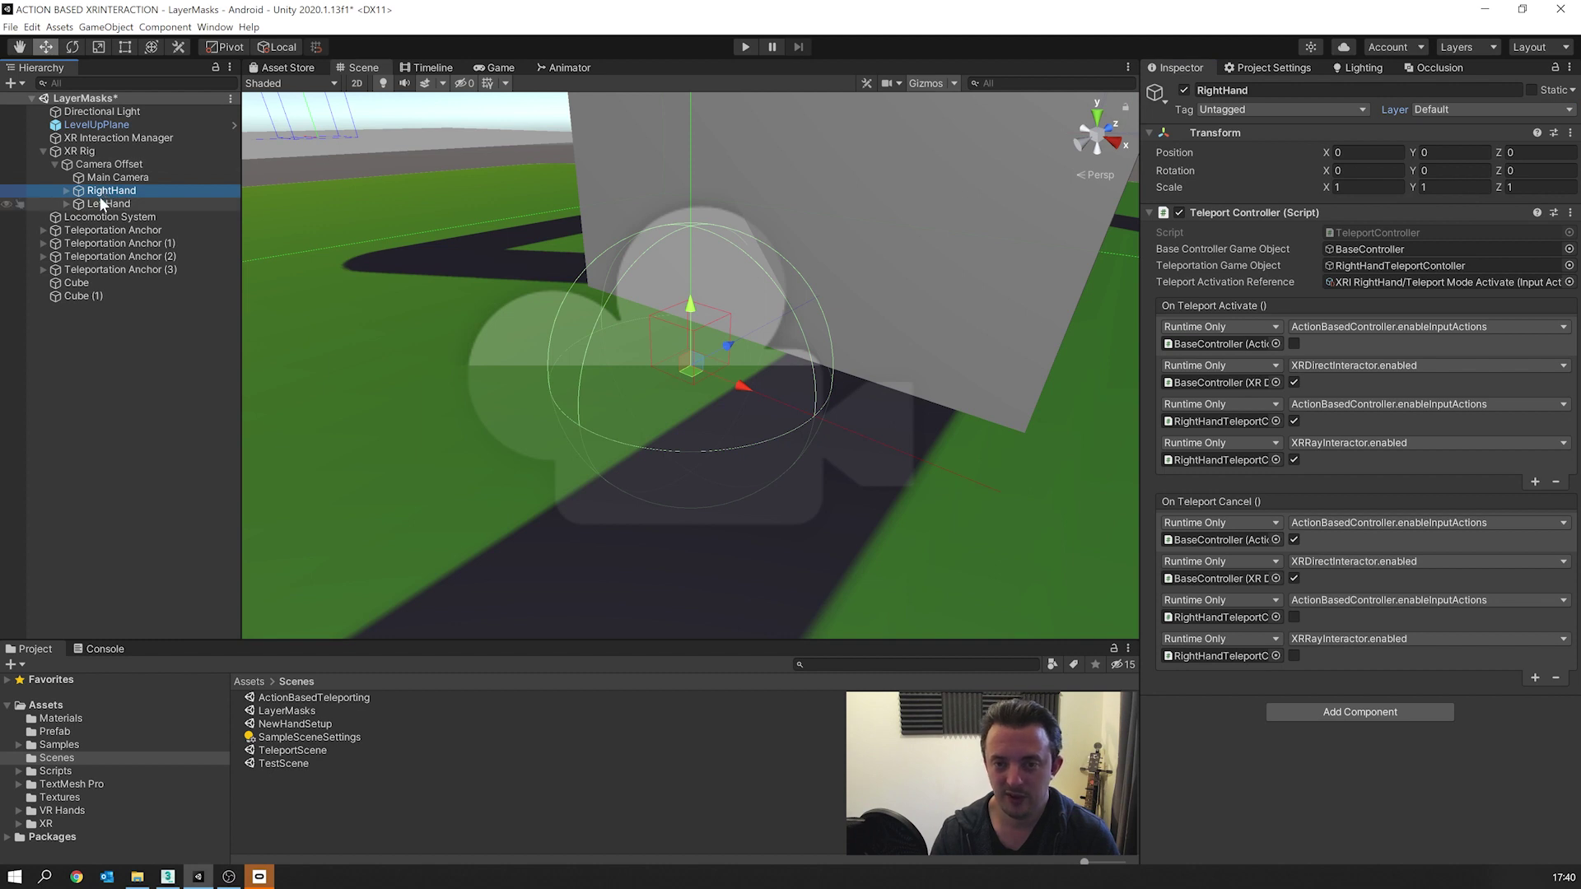
click(67, 191)
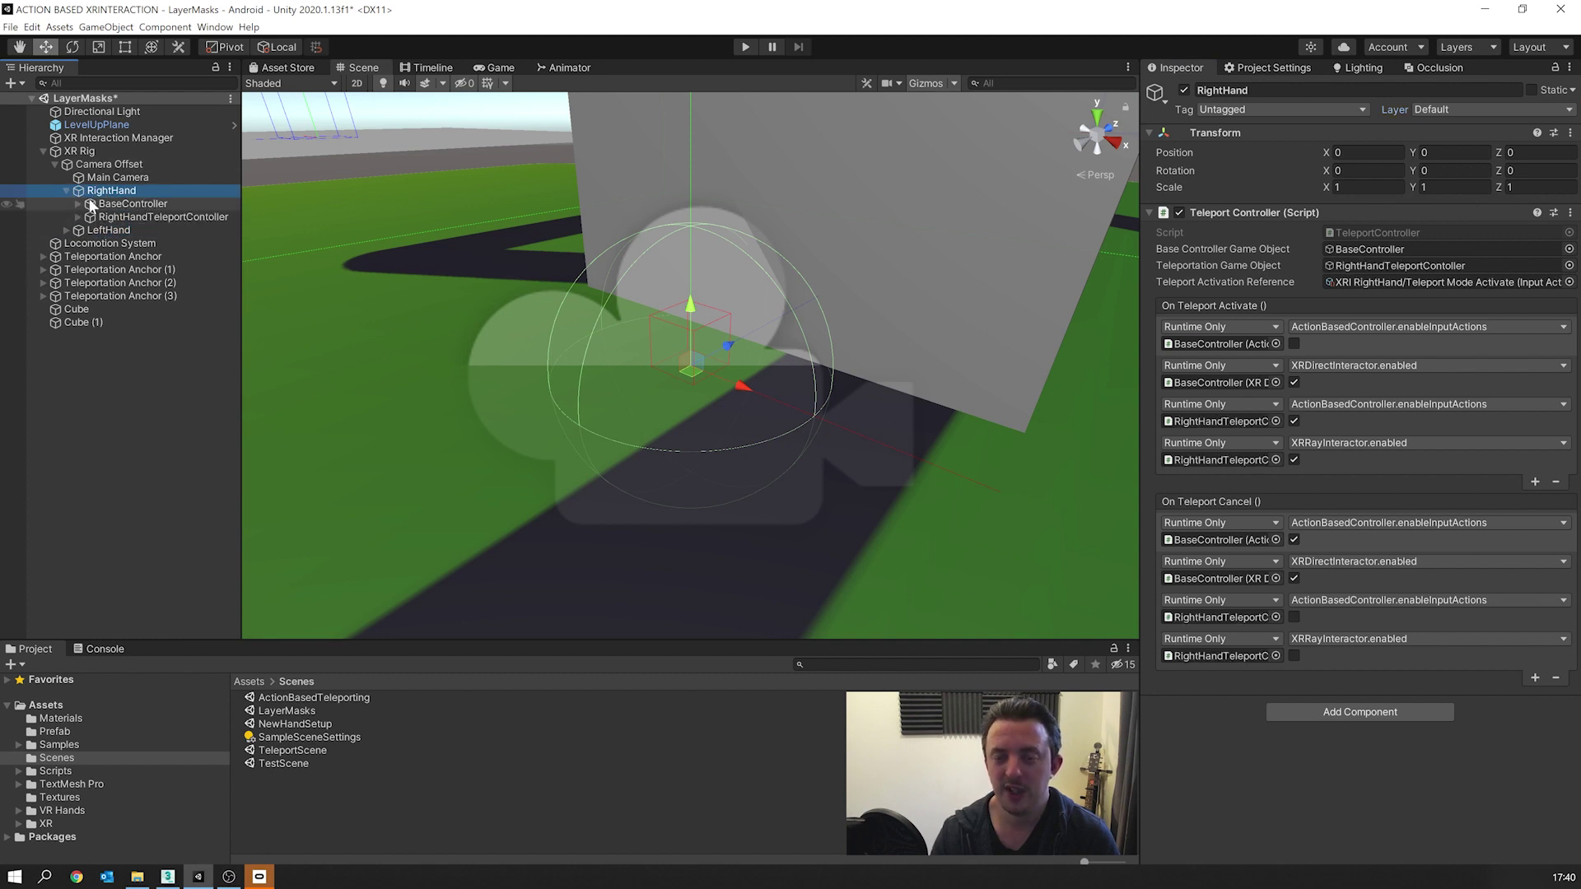
click(110, 216)
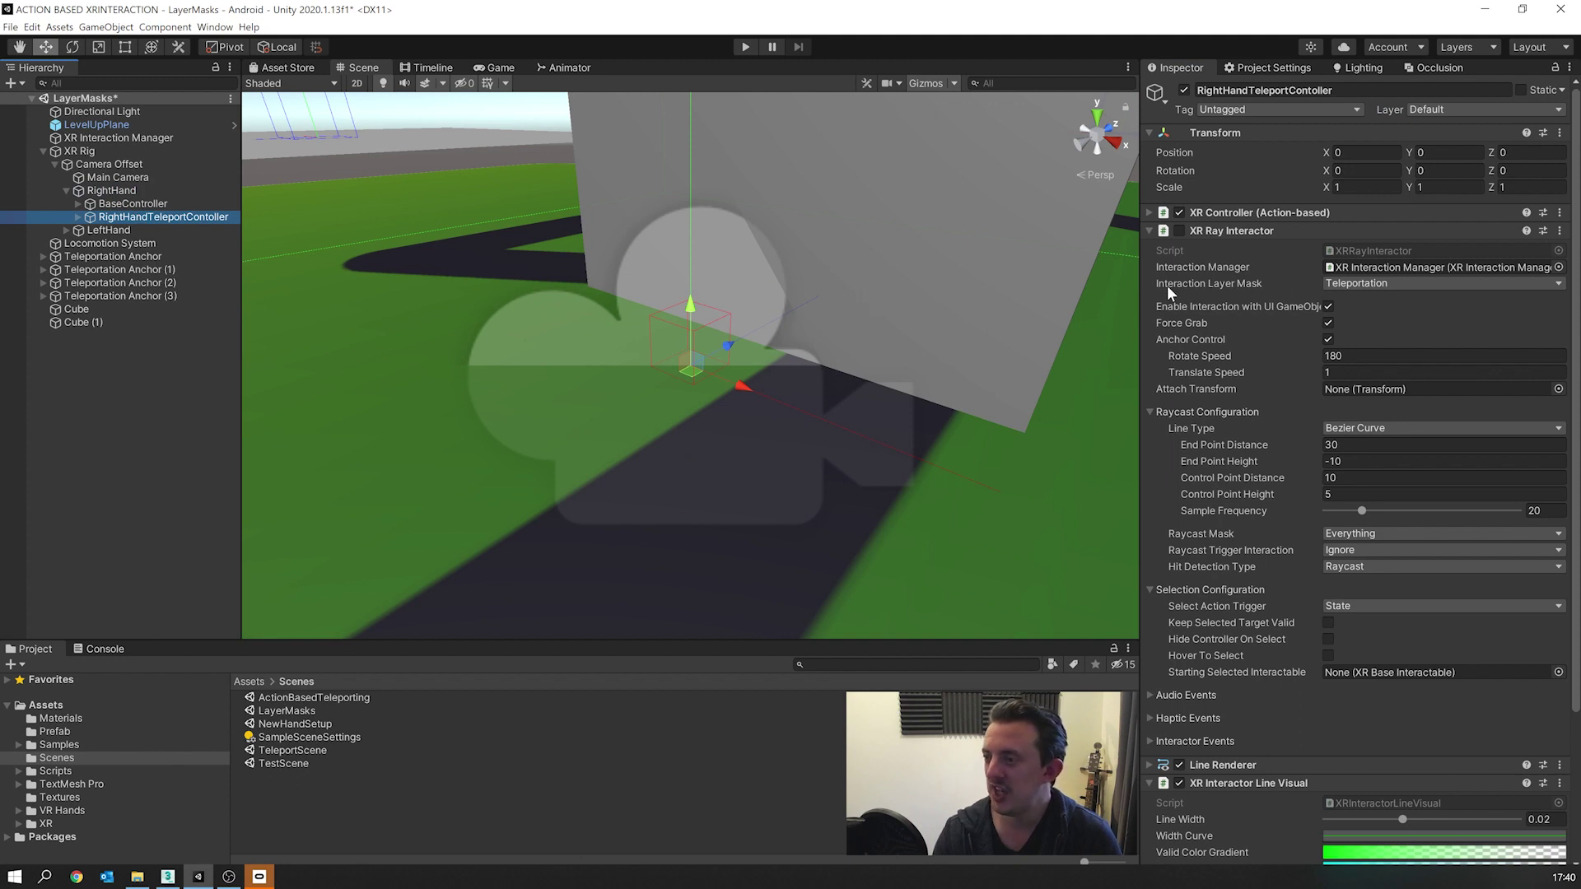
click(1365, 284)
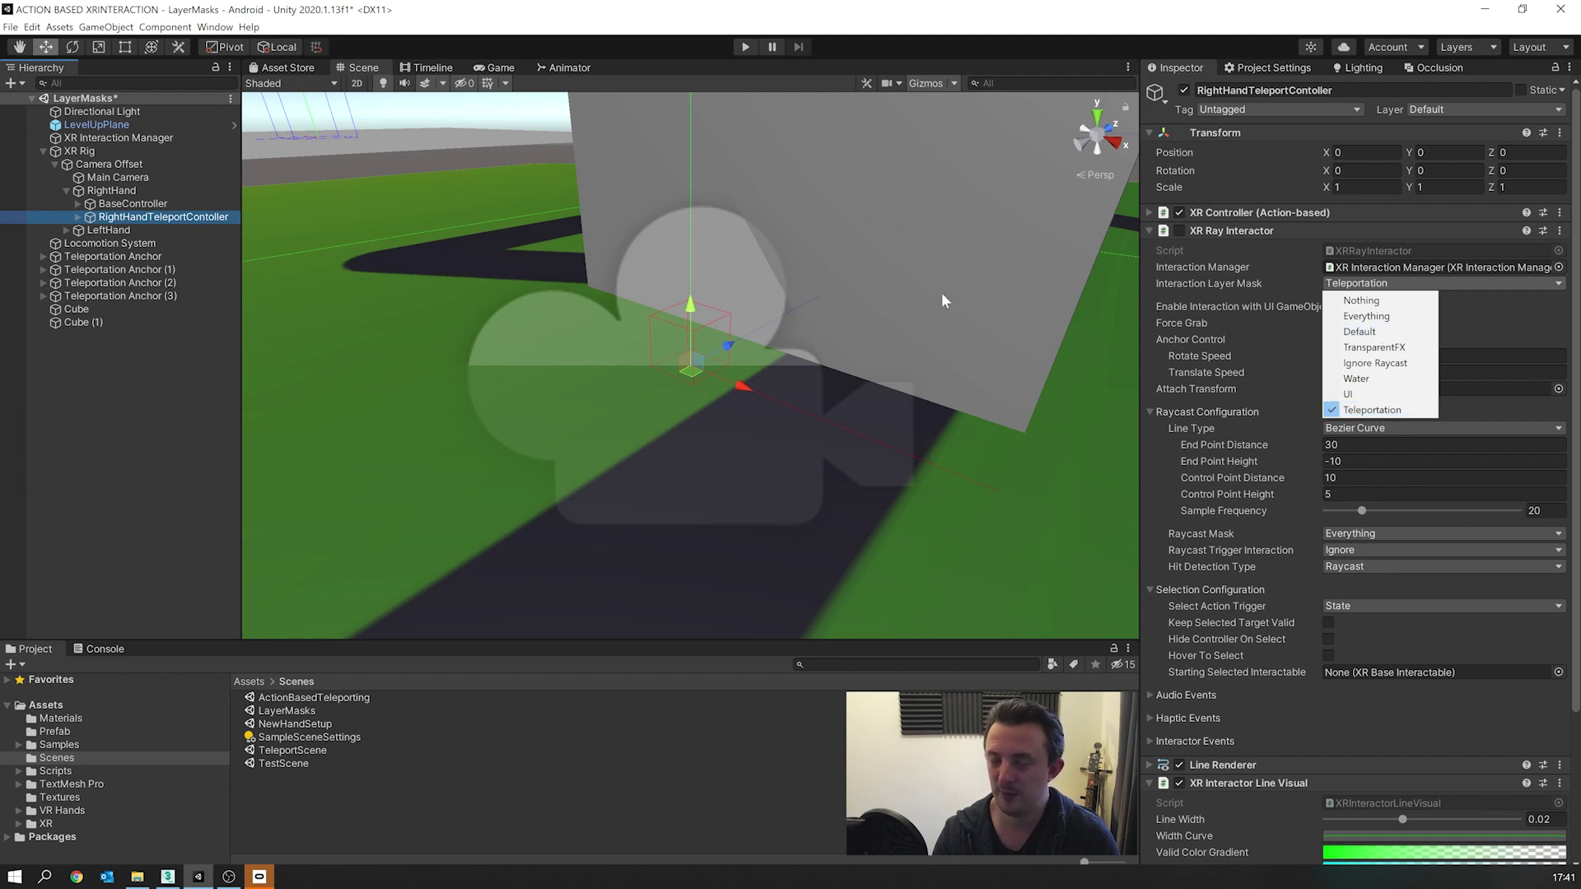
click(117, 198)
Step: Confirm the right BaseController's Interaction Layer Mask excludes Teleportation
click(118, 200)
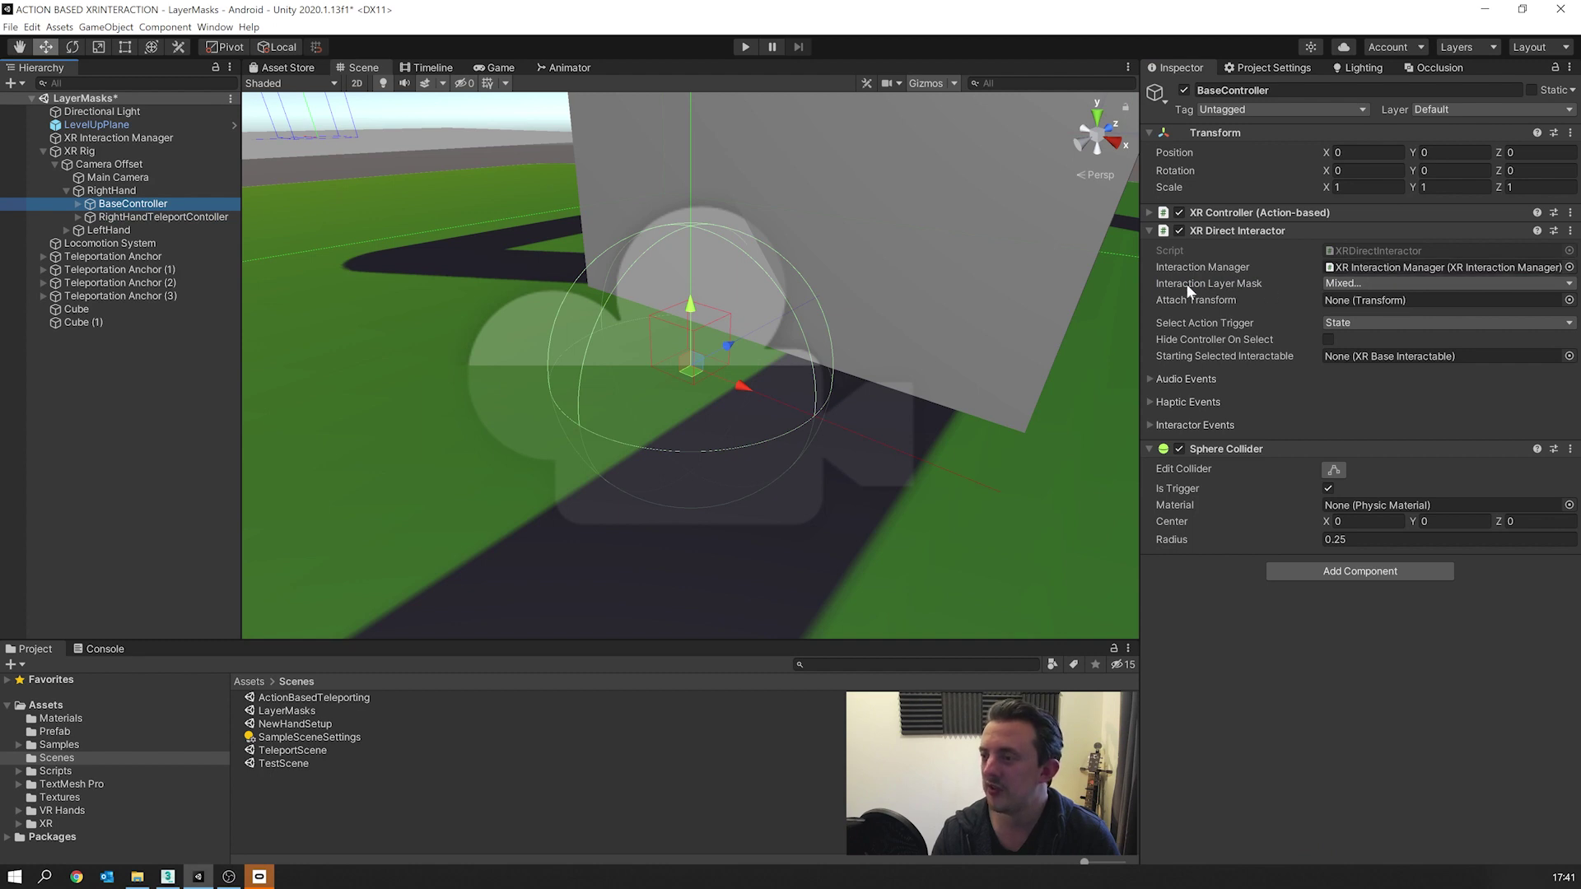
click(1342, 284)
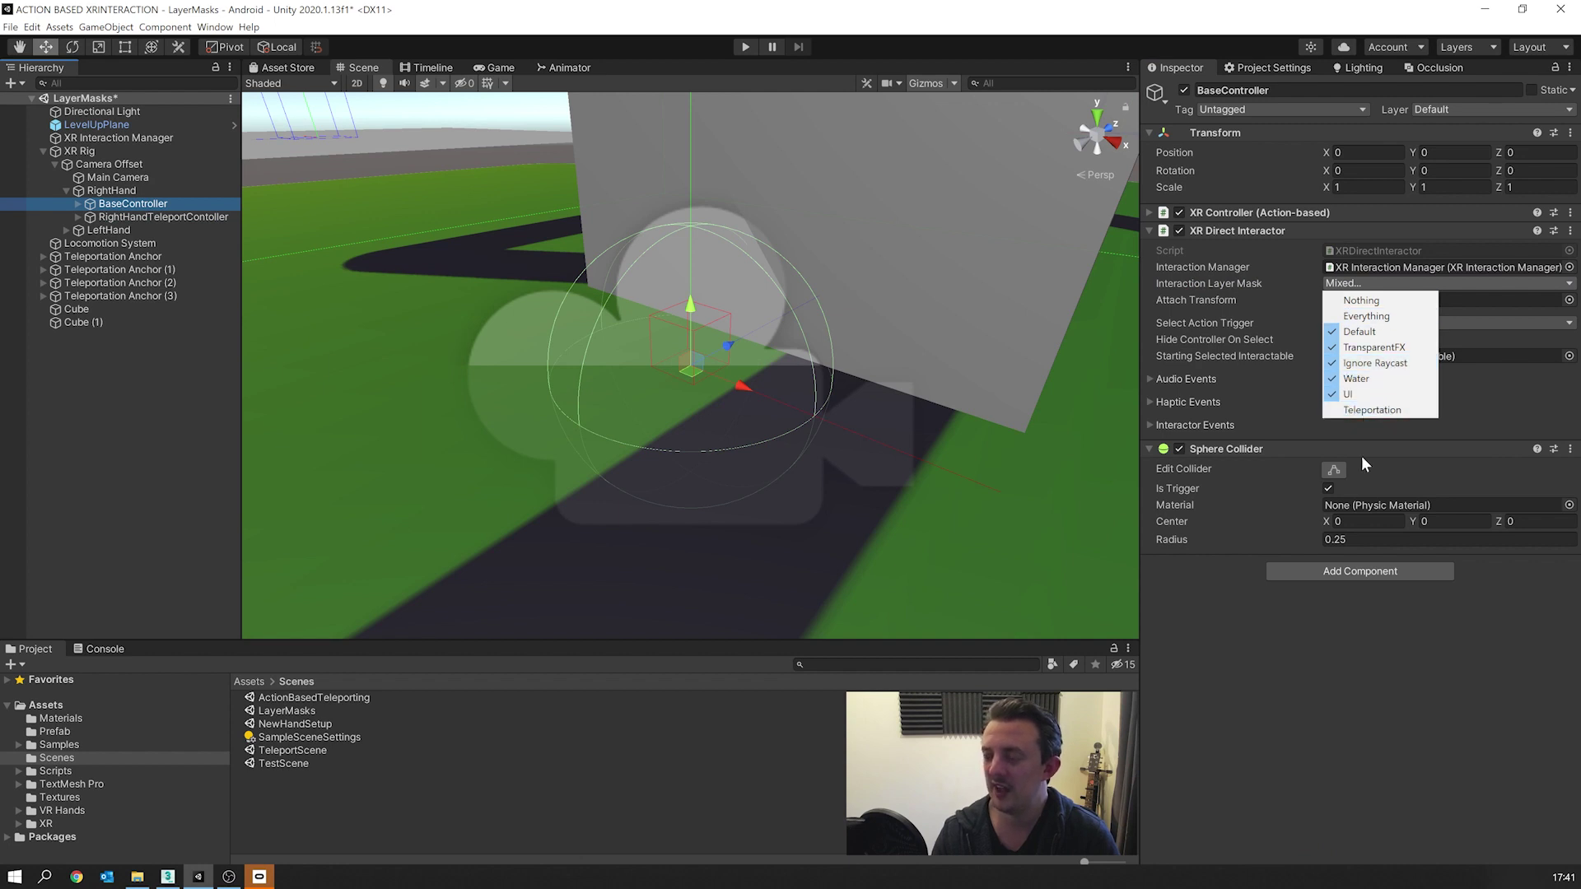
click(107, 307)
click(114, 258)
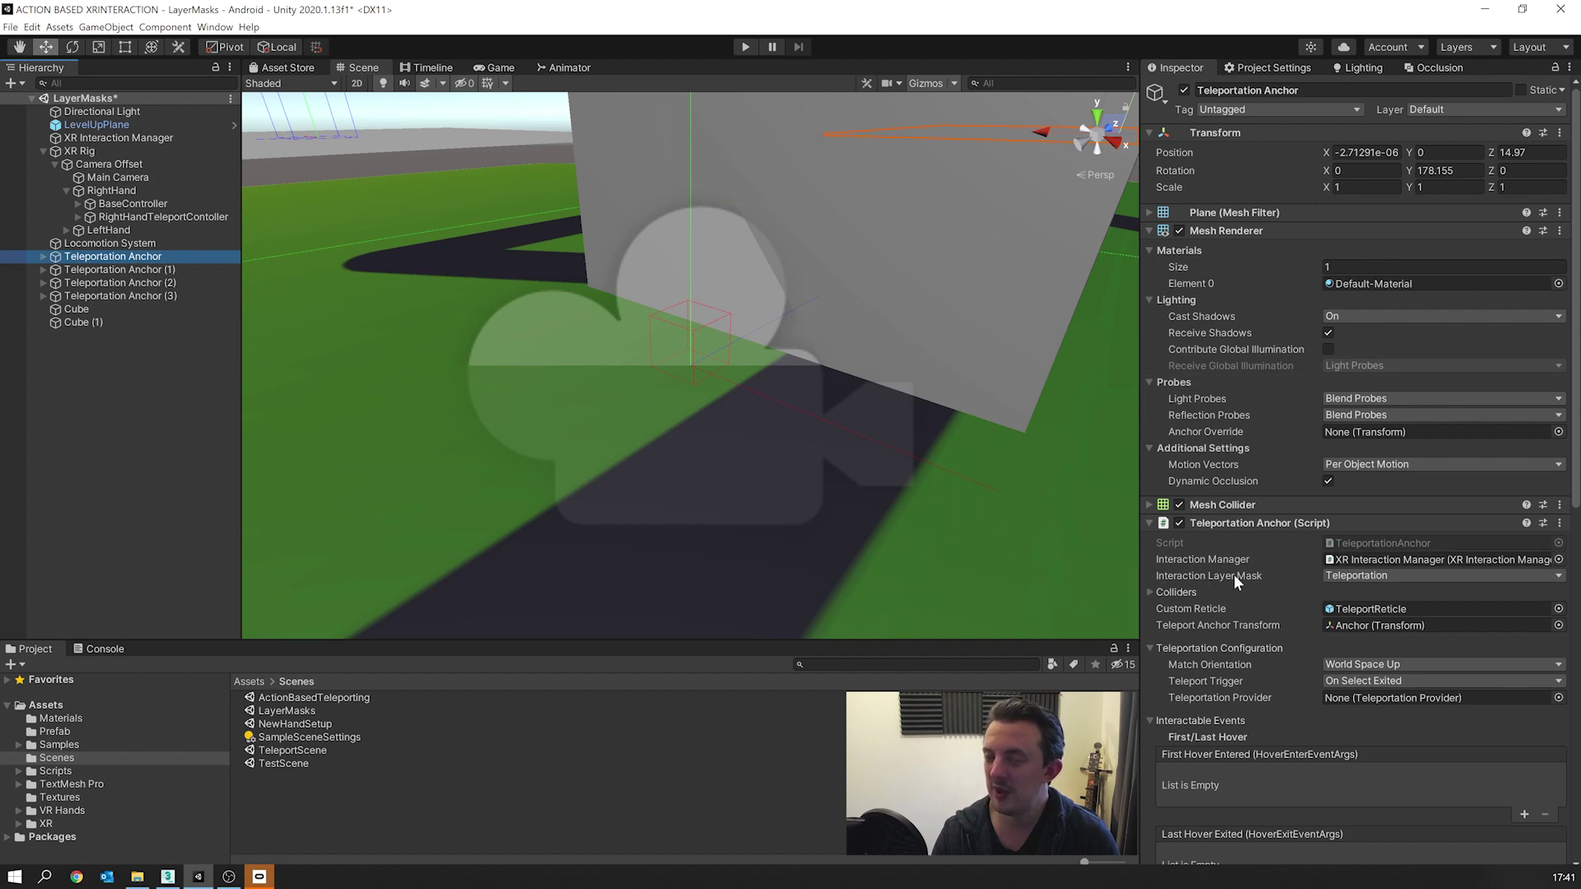
Step: Check that Teleportation Anchor's Interaction Layer Mask is Teleportation only
click(1347, 576)
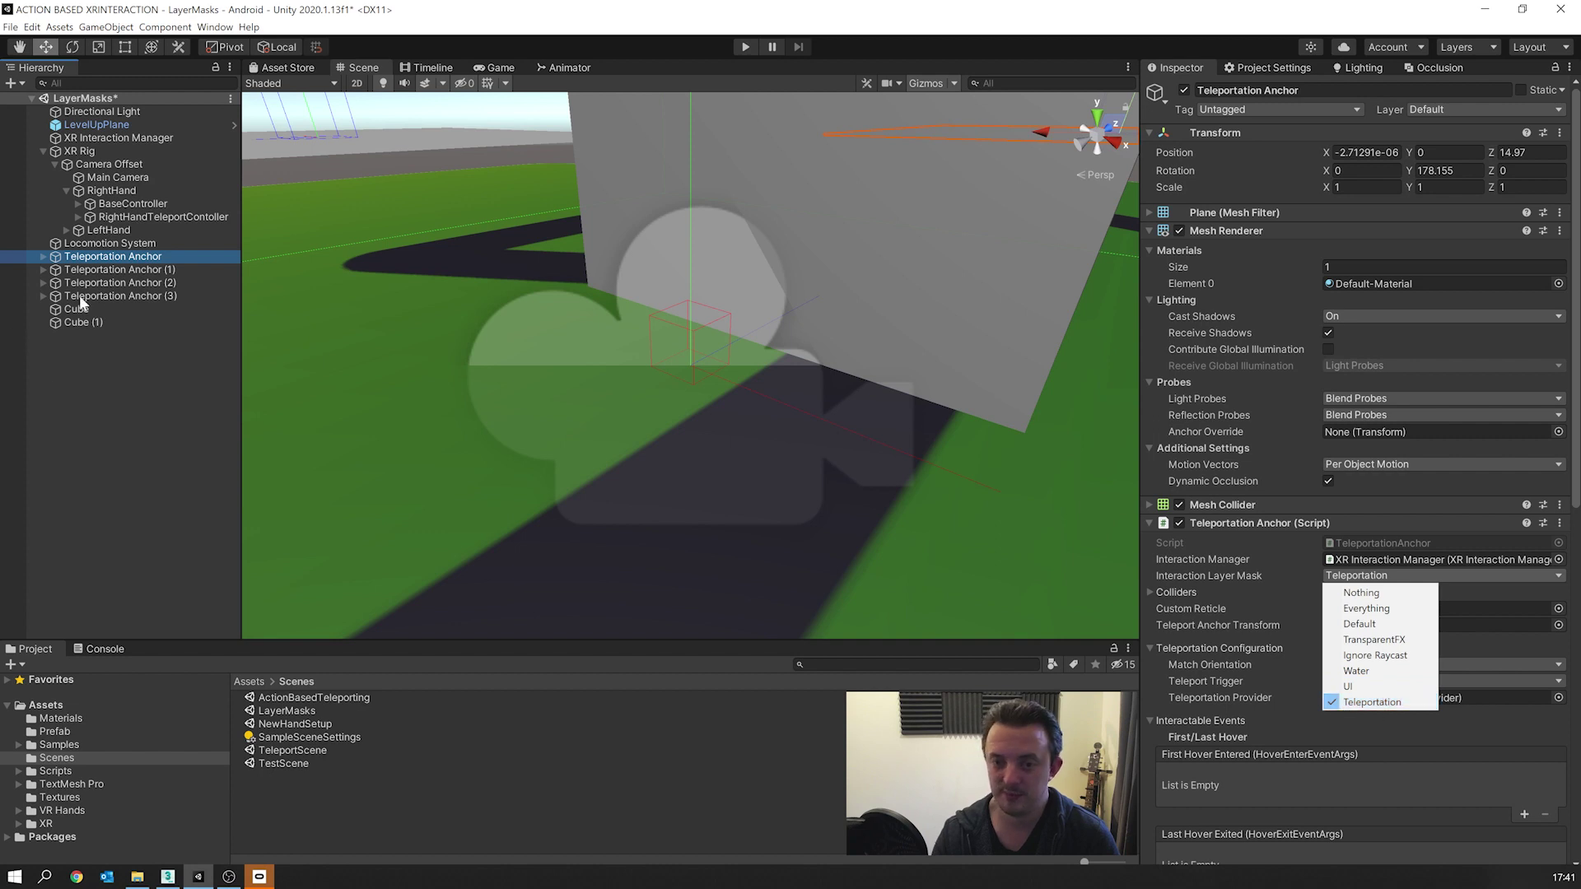
click(130, 349)
scroll(630, 352, down, 5)
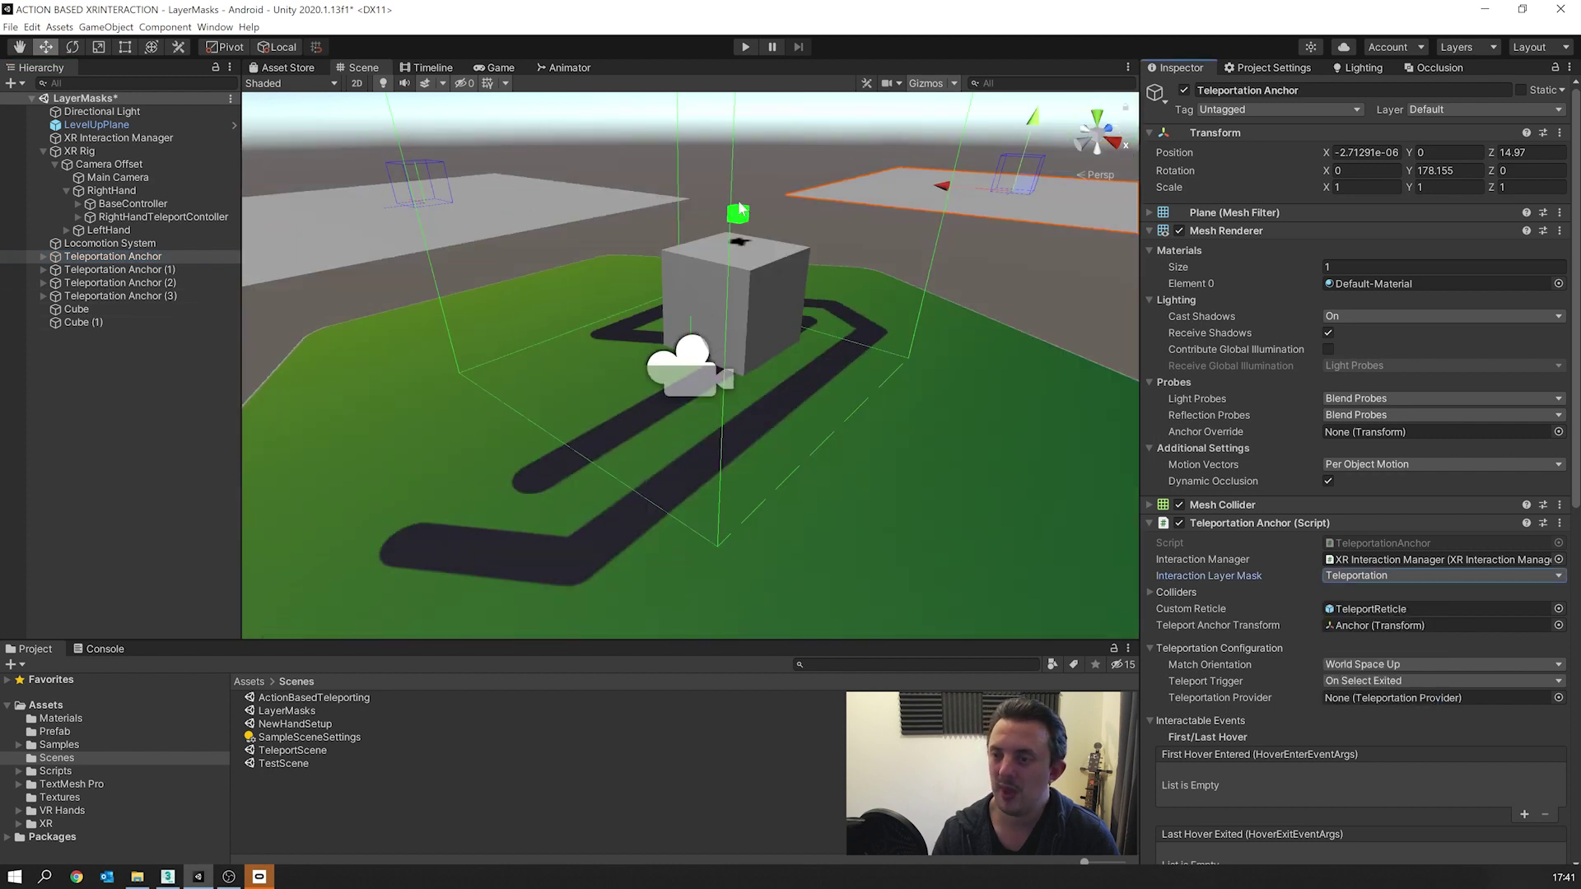
scroll(739, 208, up, 5)
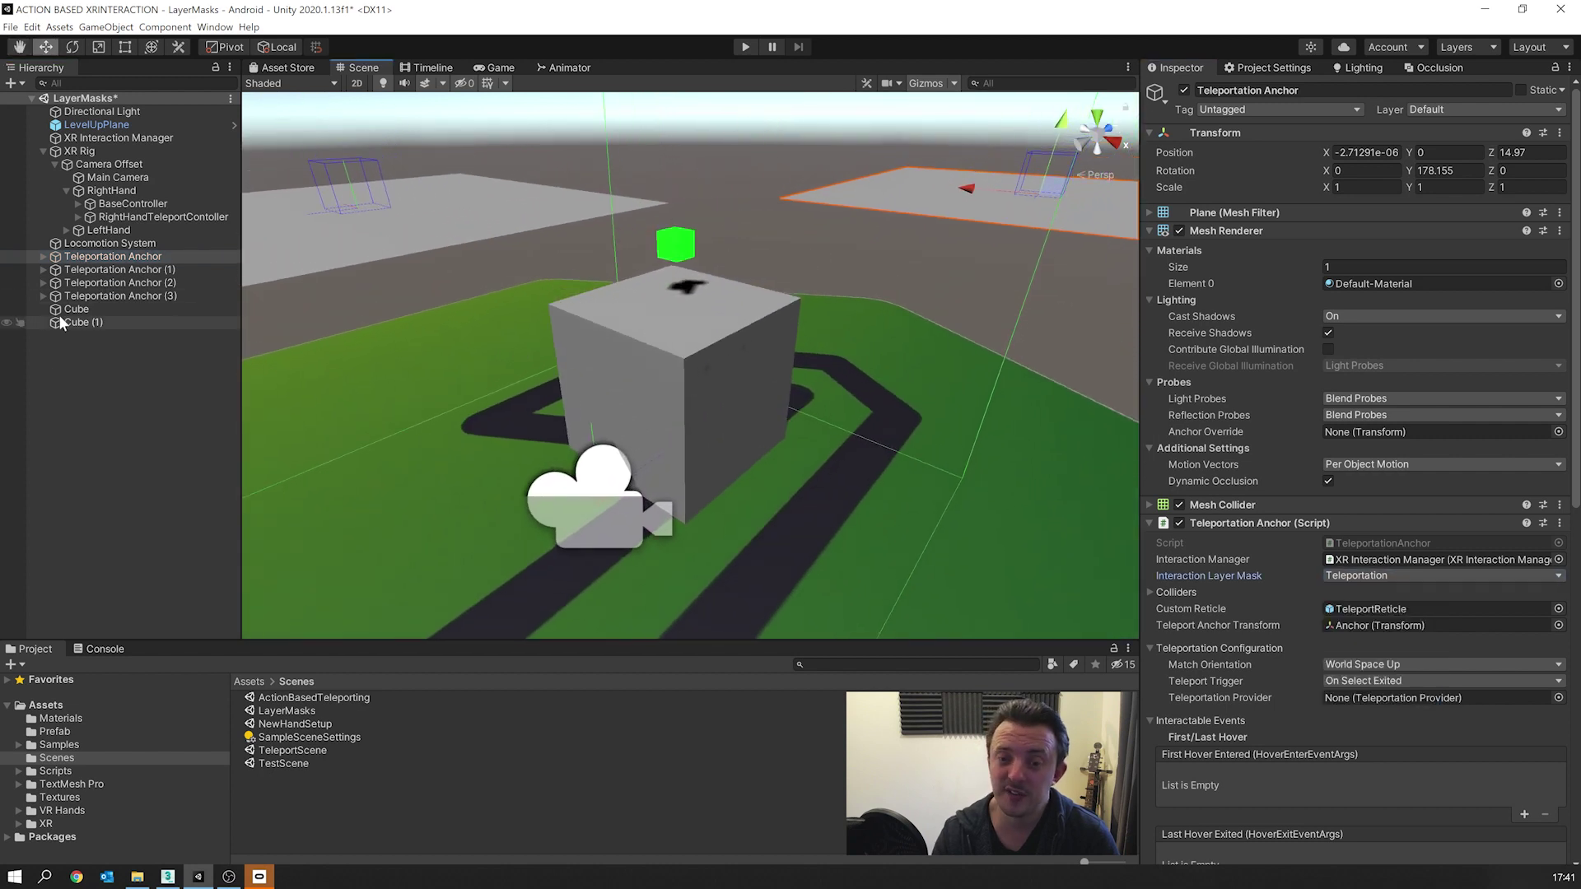
Step: Check that Cube (1)'s grab Interaction Layer Mask excludes Teleportation
click(69, 322)
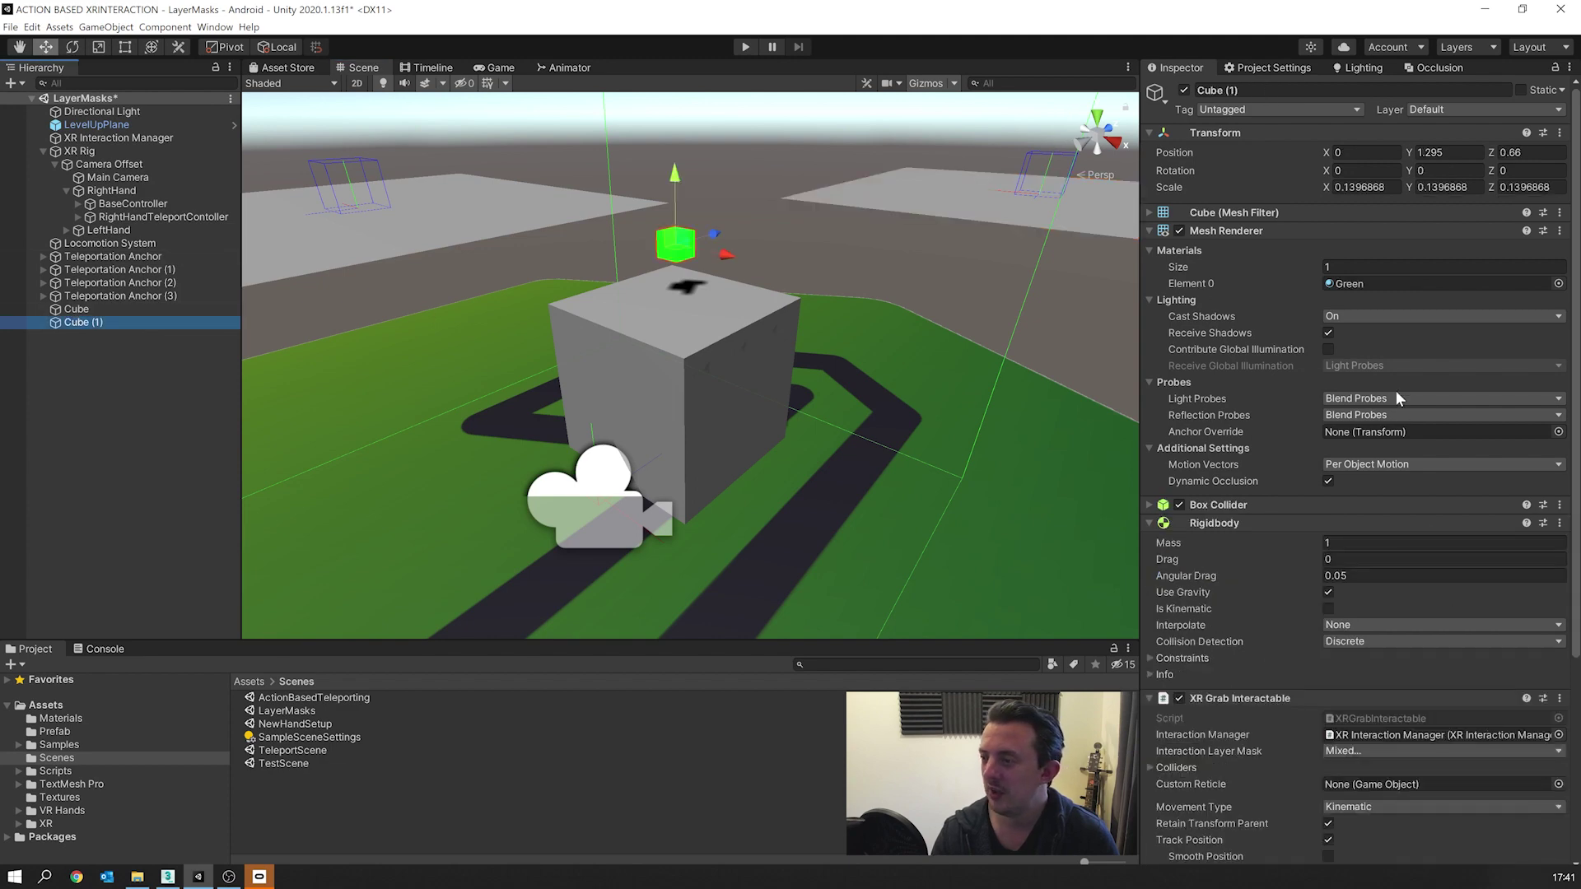
scroll(1236, 700, down, 5)
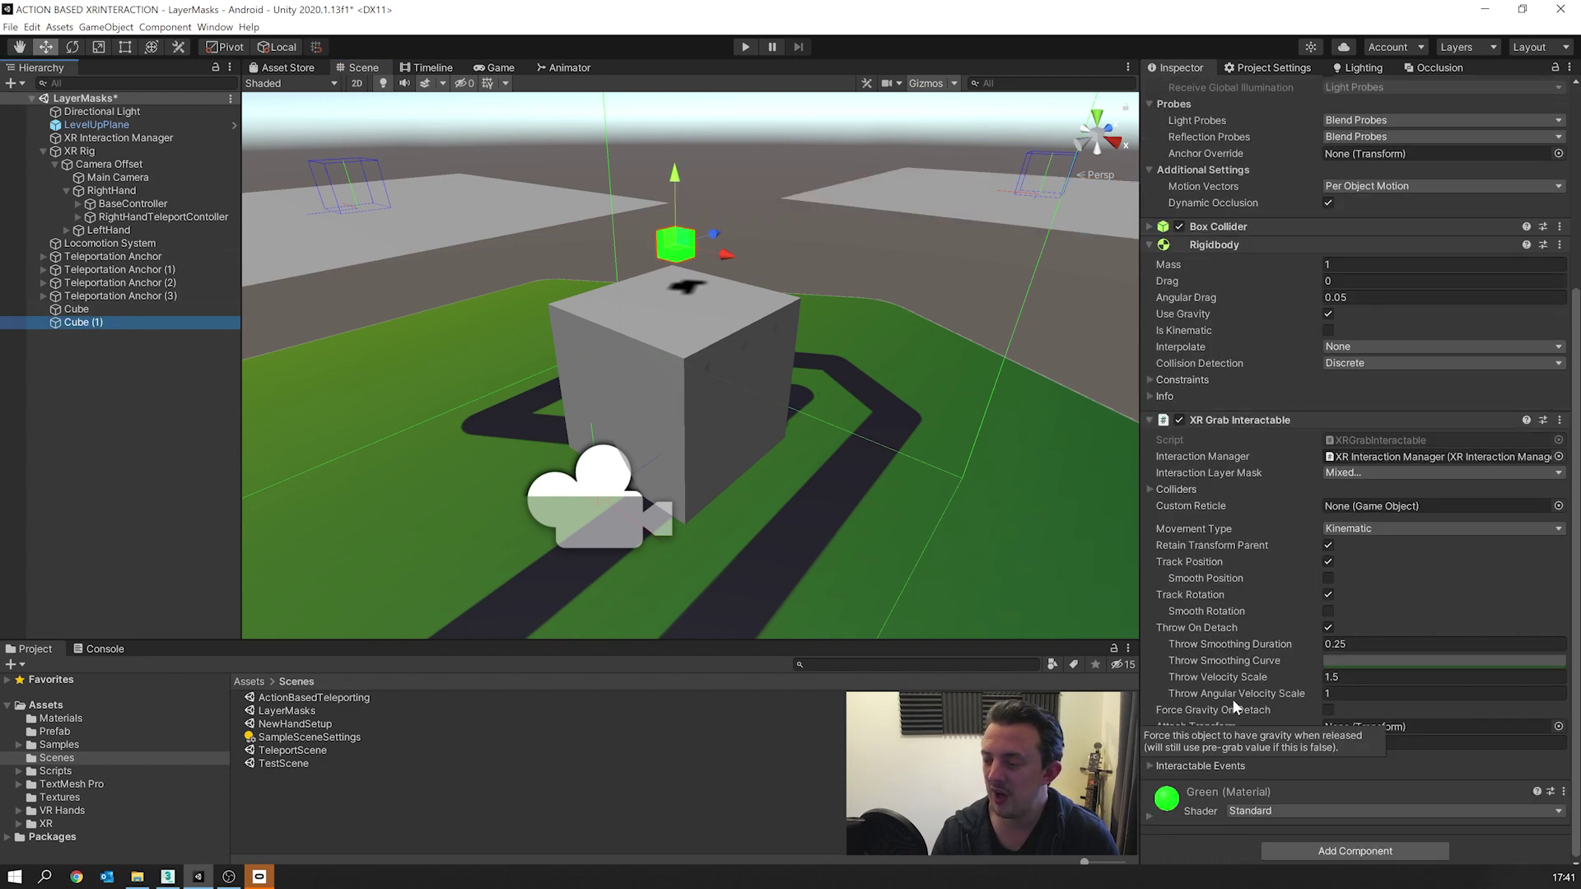
click(1338, 473)
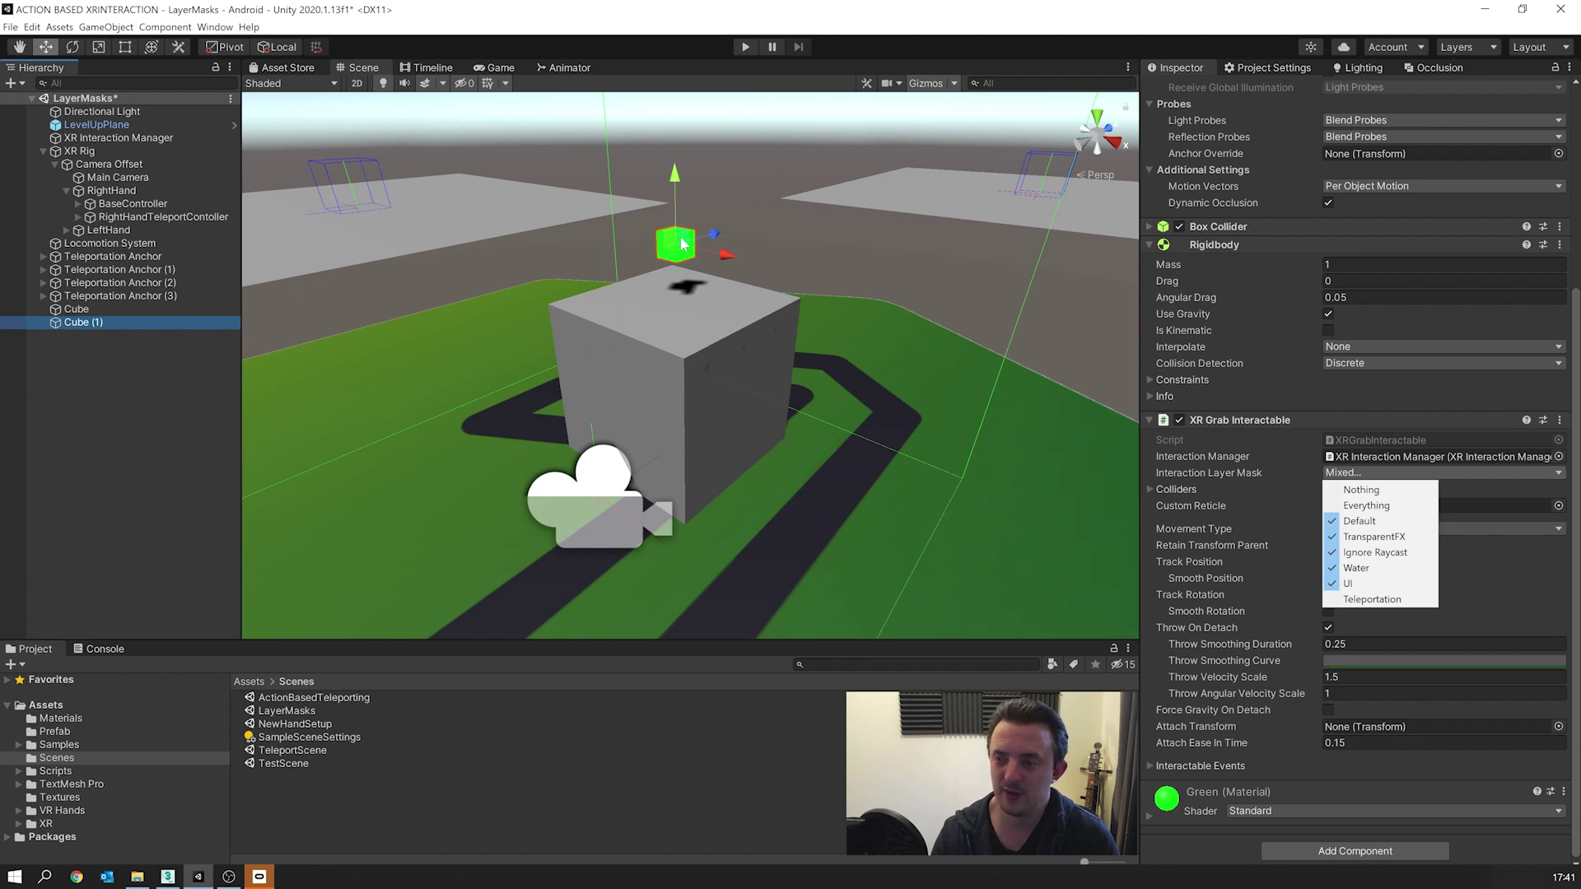
Step: On LeftHand's Teleport Controller, leave XRDirectInteractor.enabled checked under On Teleport Activate
click(169, 335)
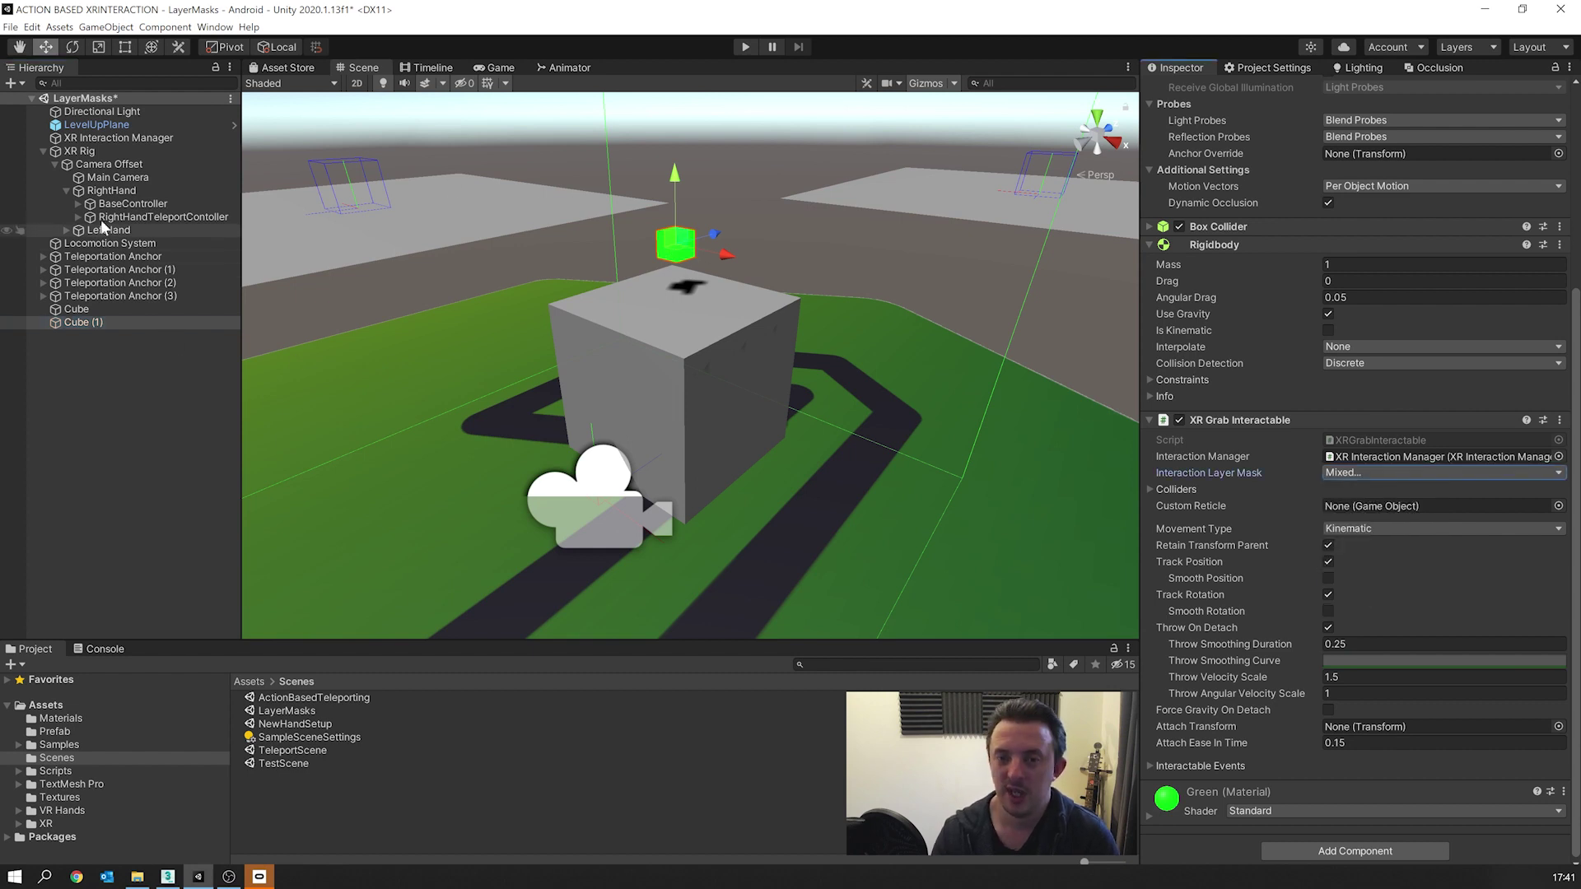
click(67, 191)
click(102, 204)
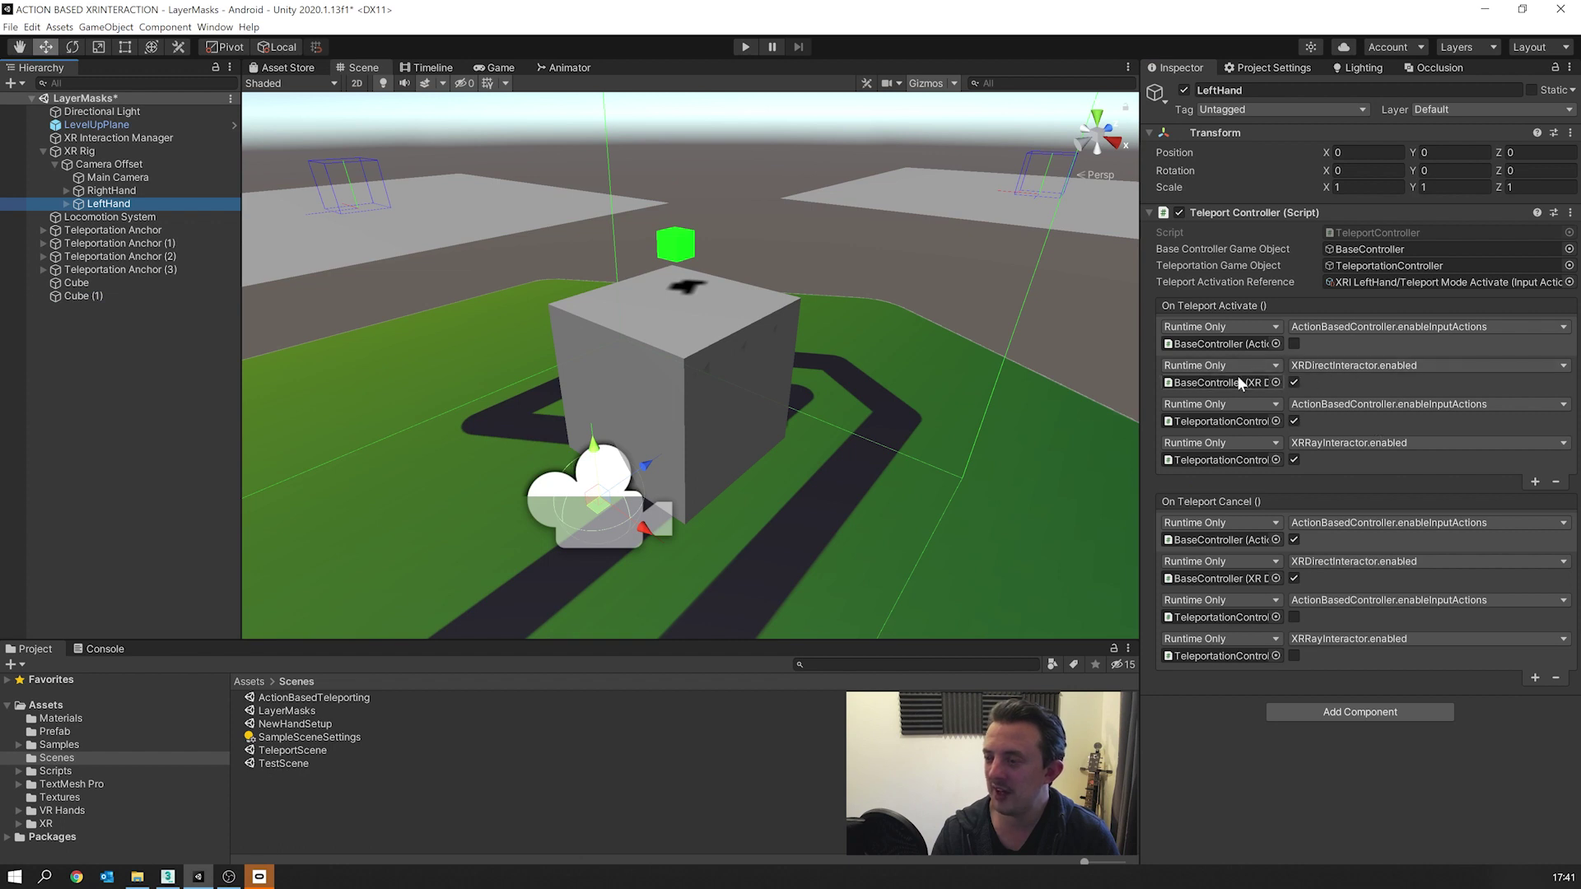
click(1294, 382)
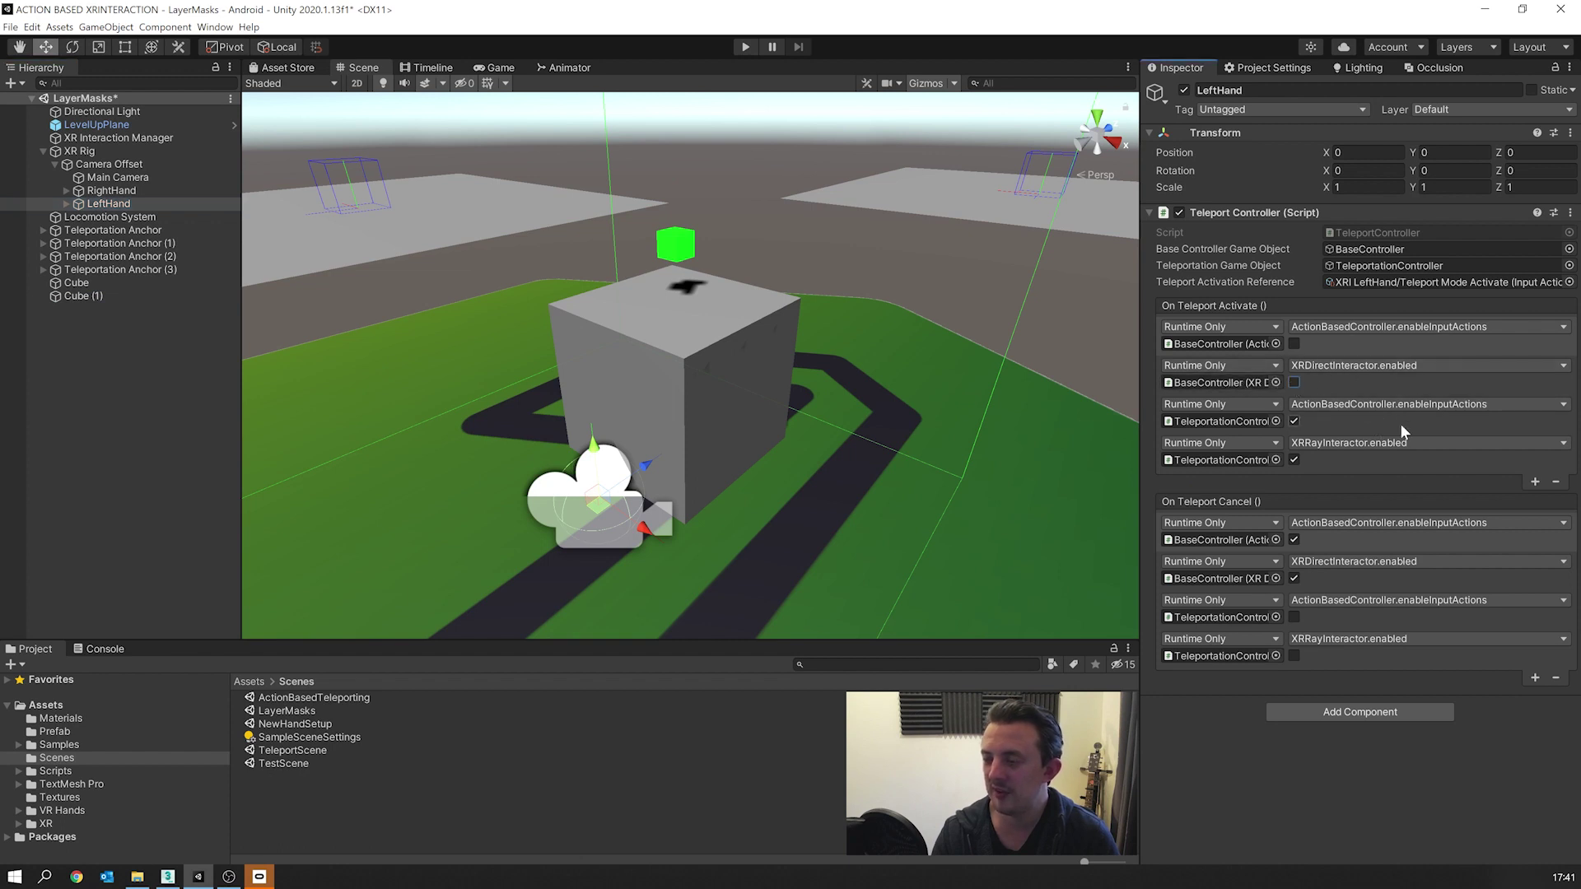
click(1295, 383)
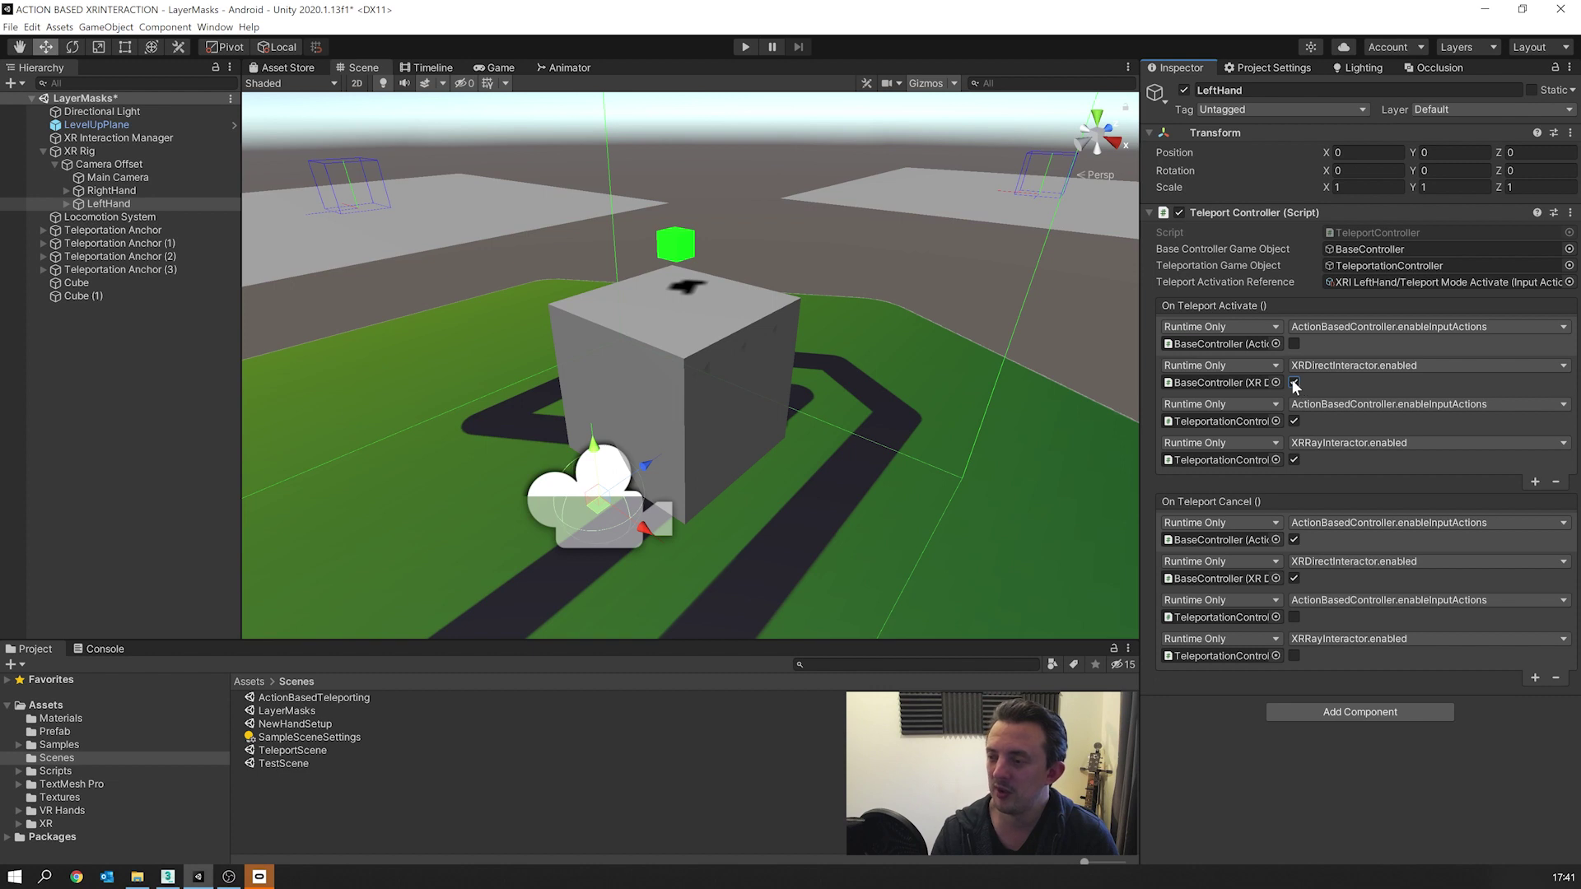